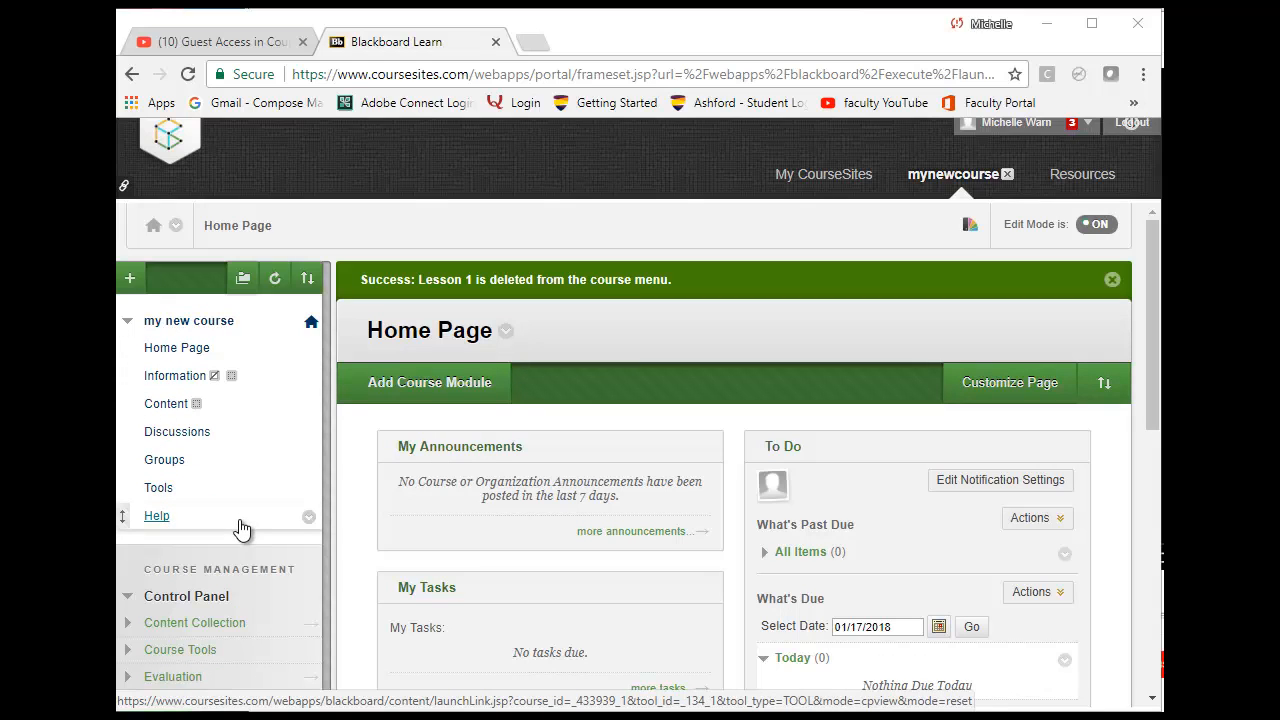
Look through the course's Home Page, Information, Content and Discussions areas.
left_click(185, 350)
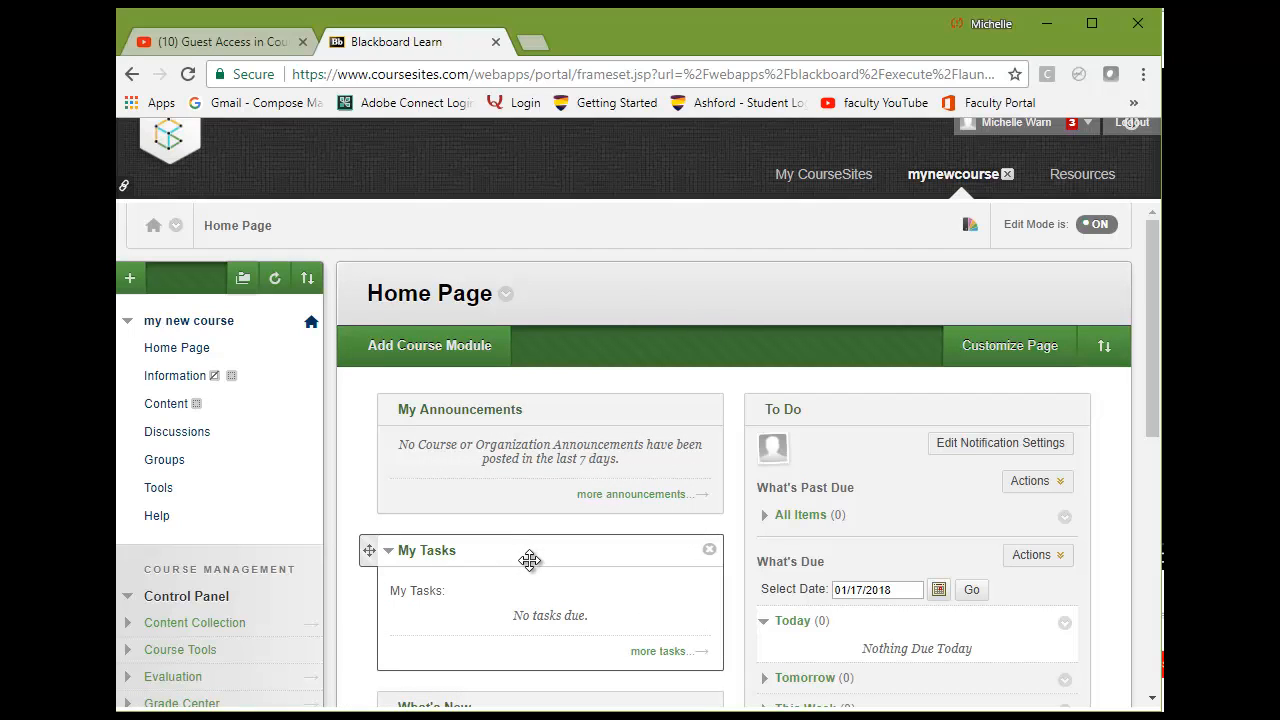
left_click(175, 381)
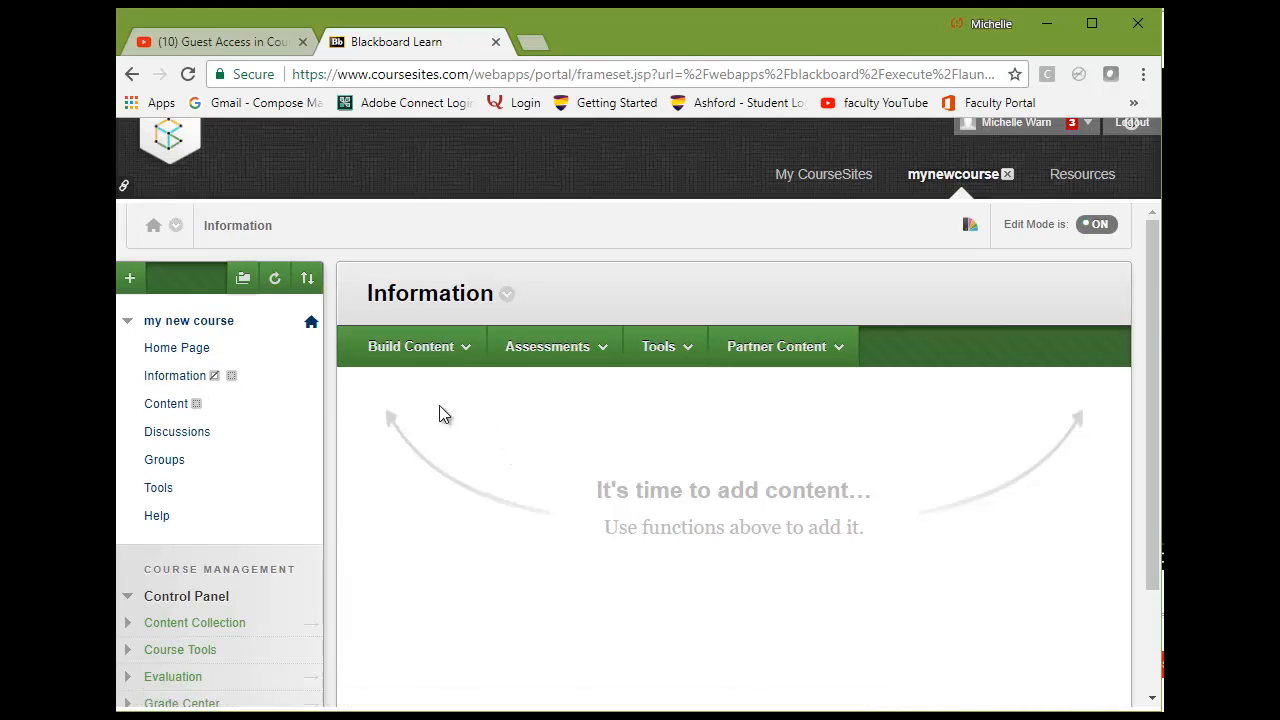
left_click(170, 405)
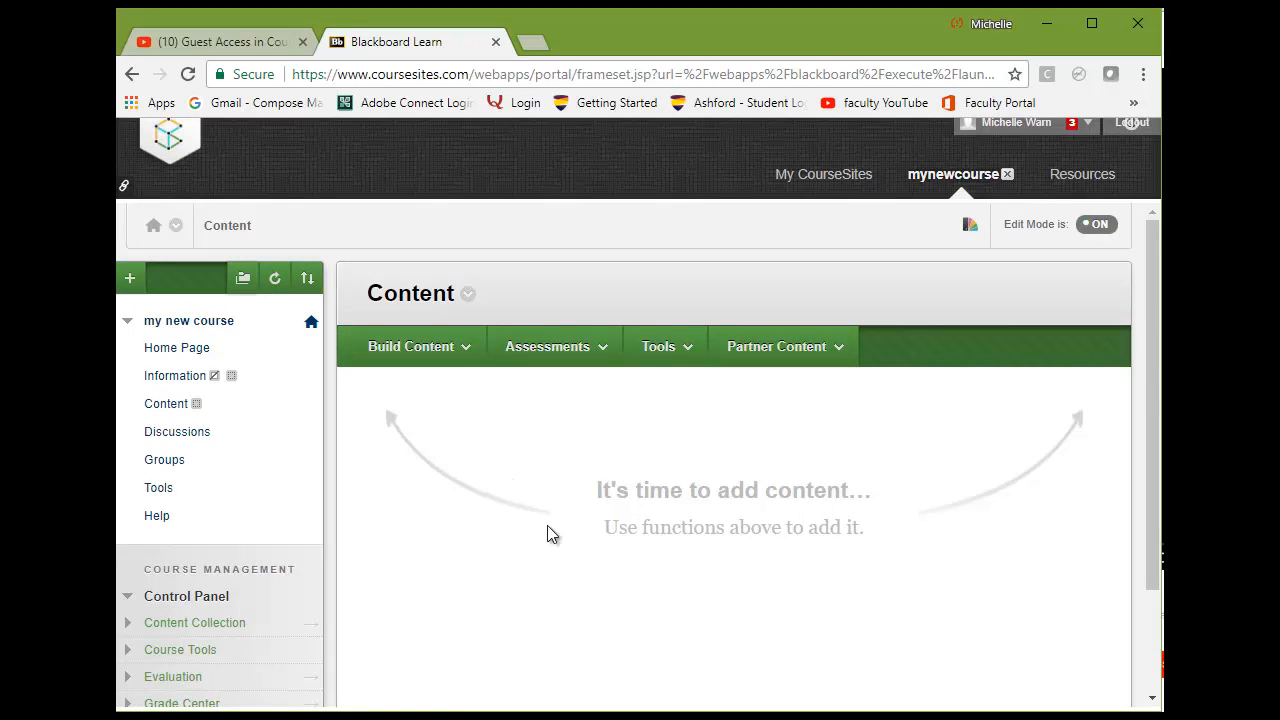
left_click(180, 431)
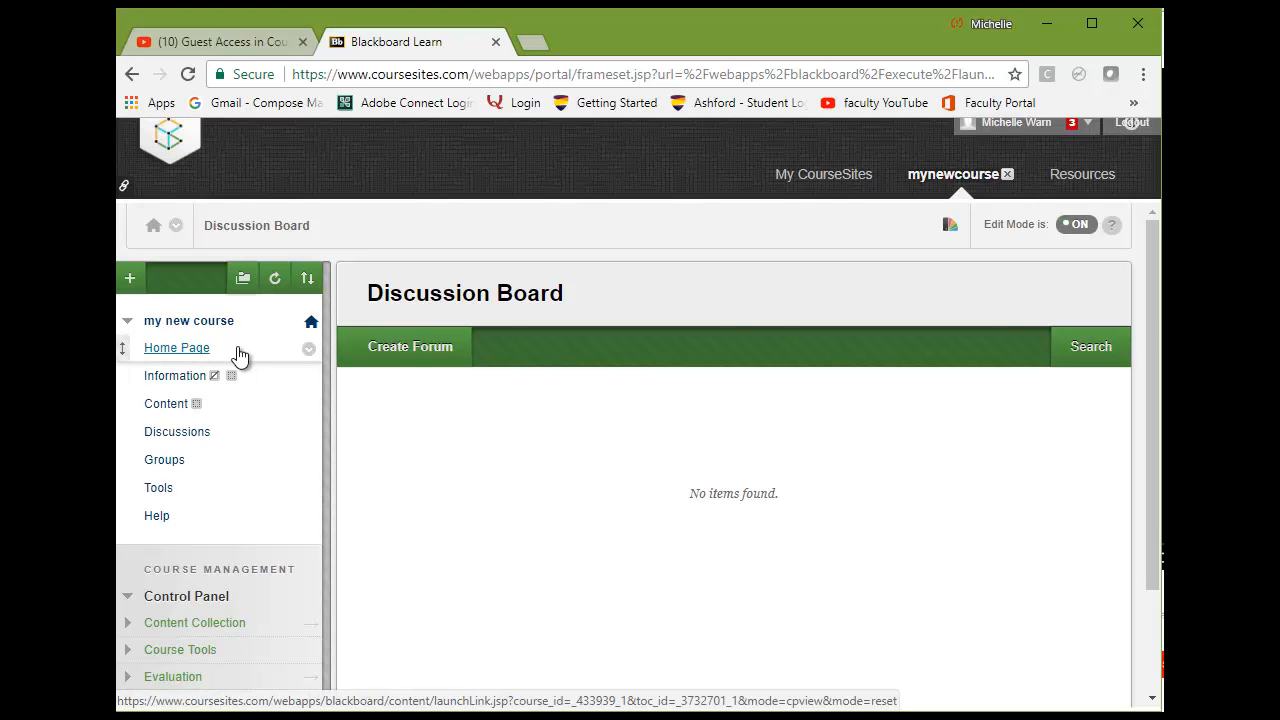
Add a content area named Course Description to the course menu and make it available to users.
left_click(129, 278)
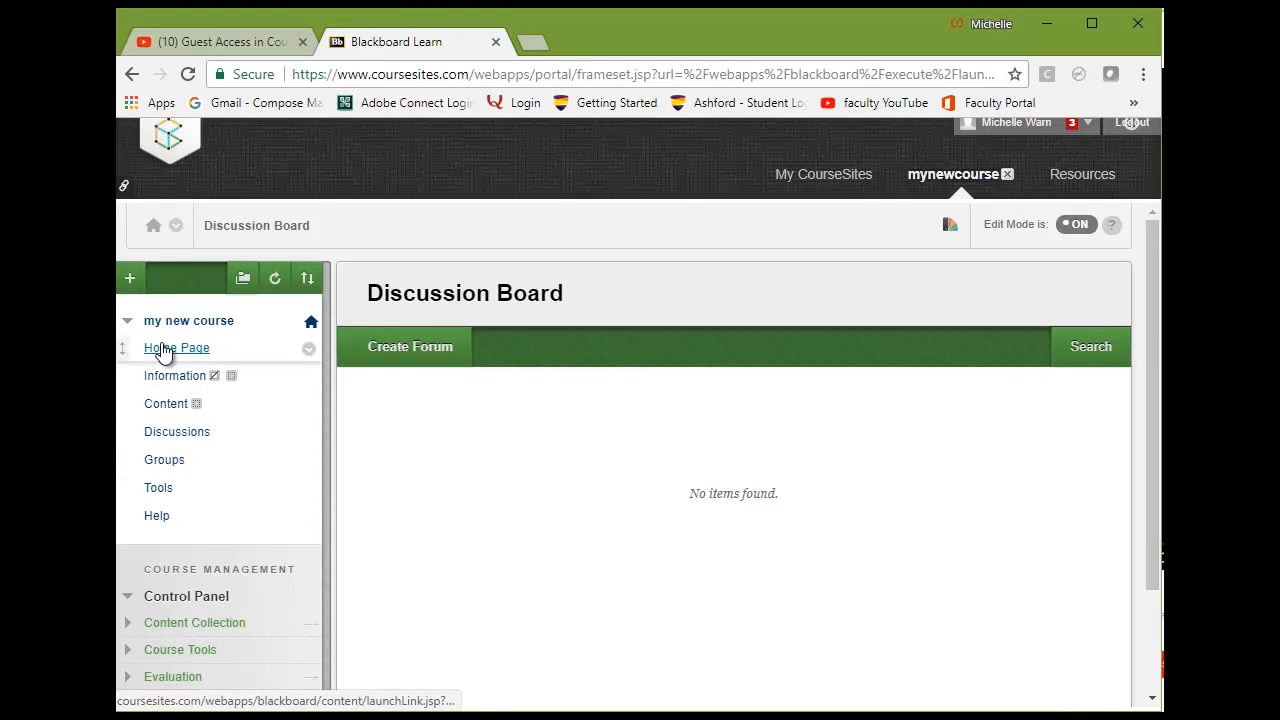
left_click(129, 278)
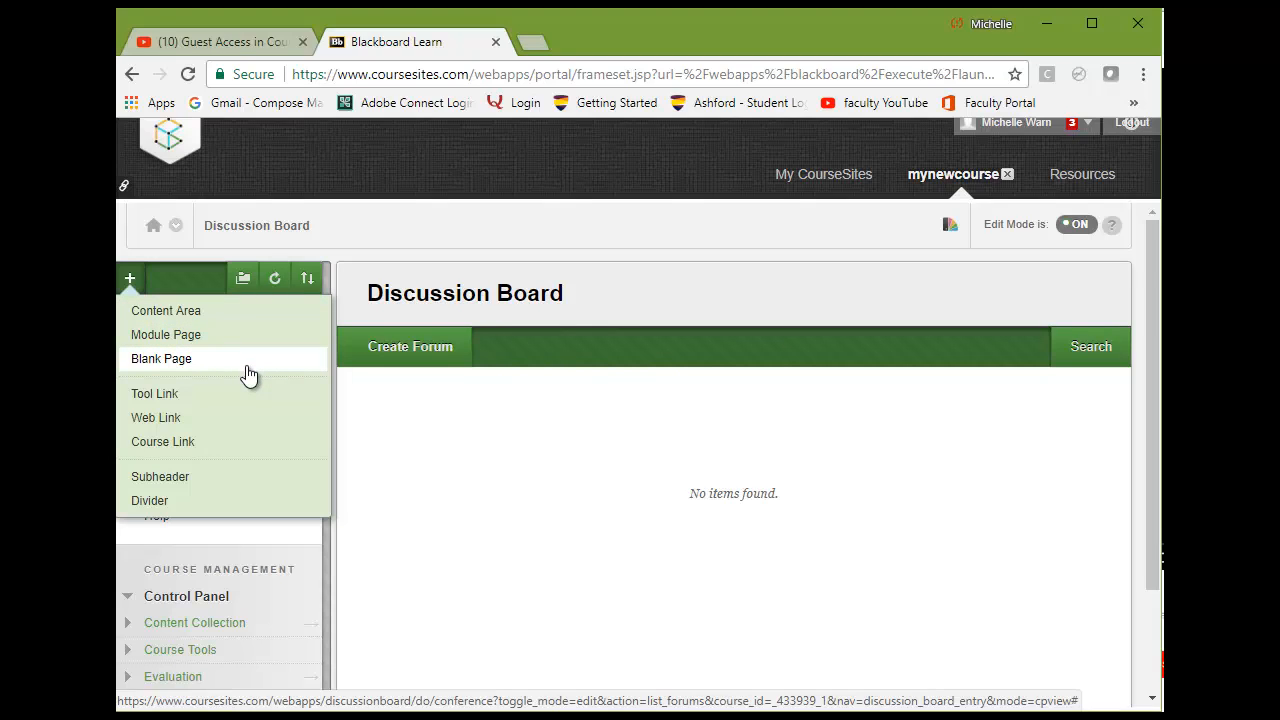
left_click(196, 311)
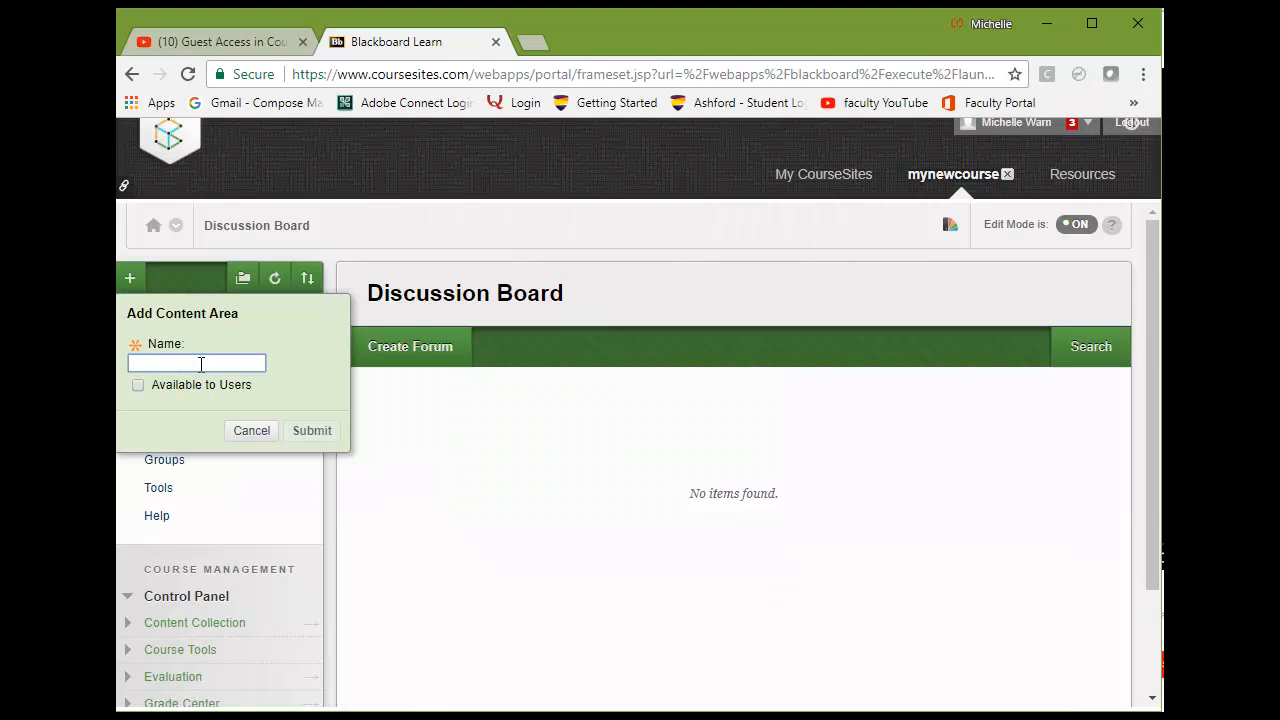
type("Course Description")
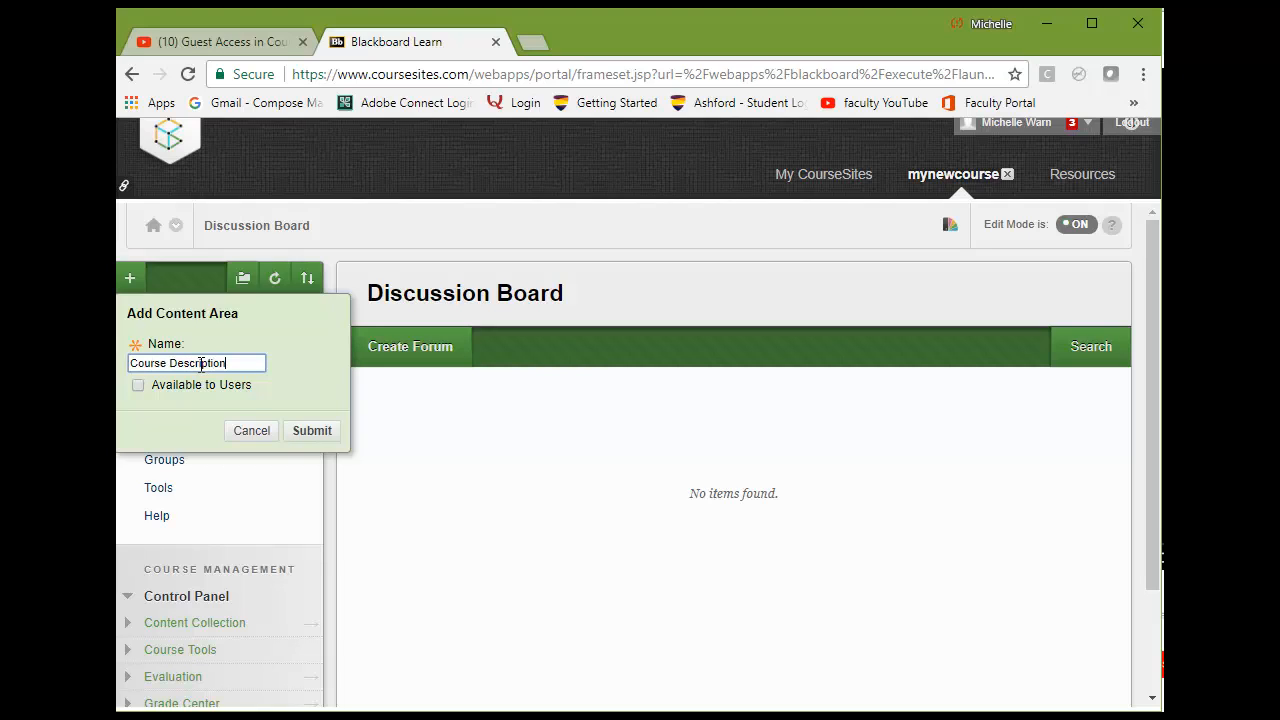
left_click(138, 386)
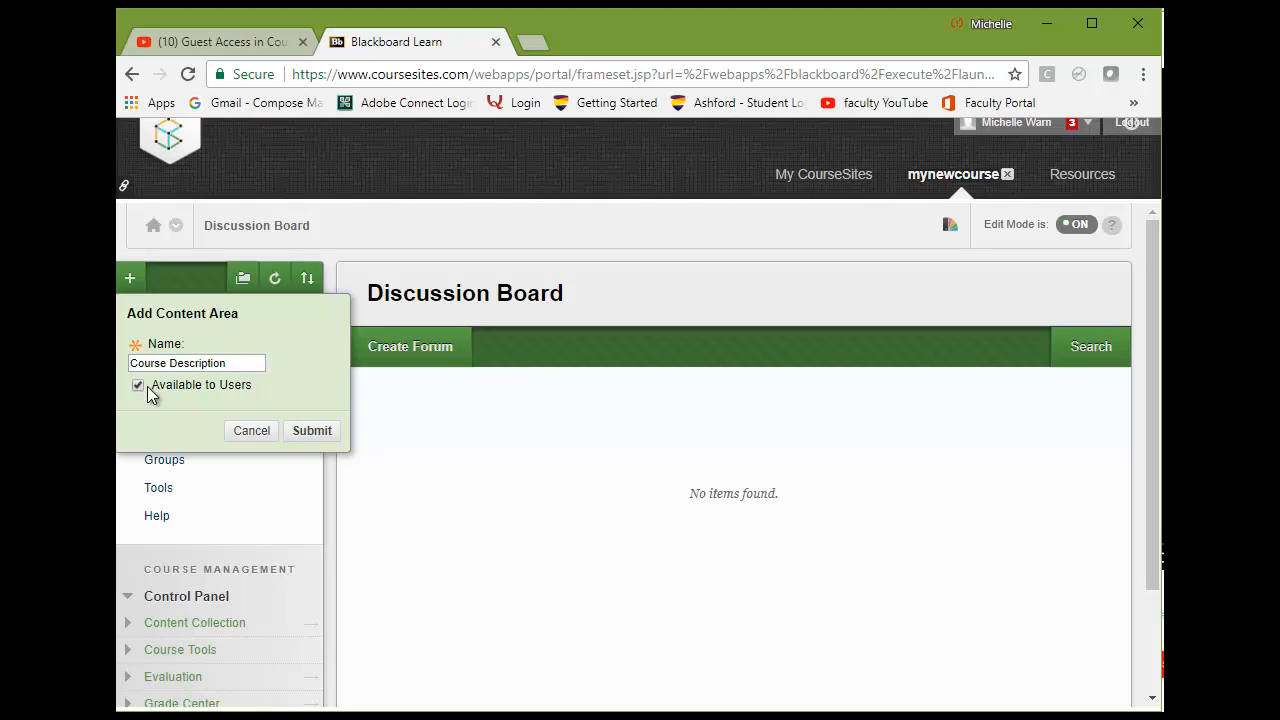
left_click(312, 431)
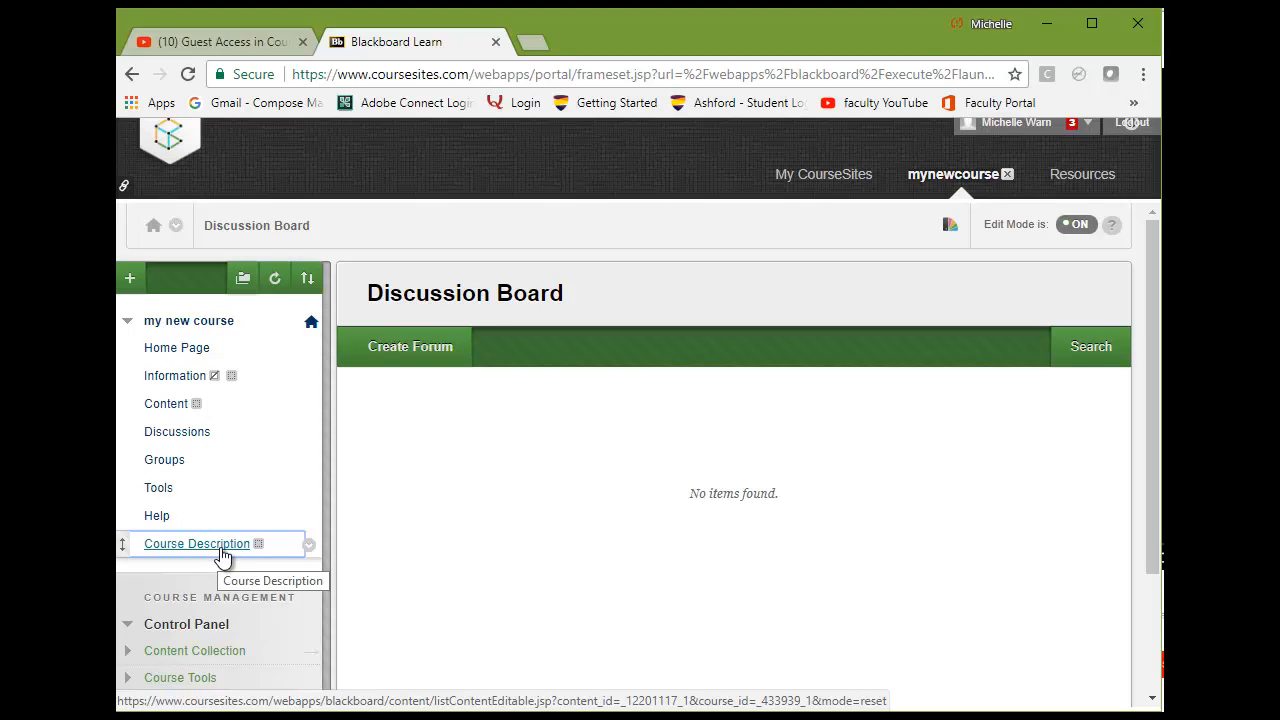
Add a content area named Module 1 to the course menu and make it available to users.
left_click(129, 279)
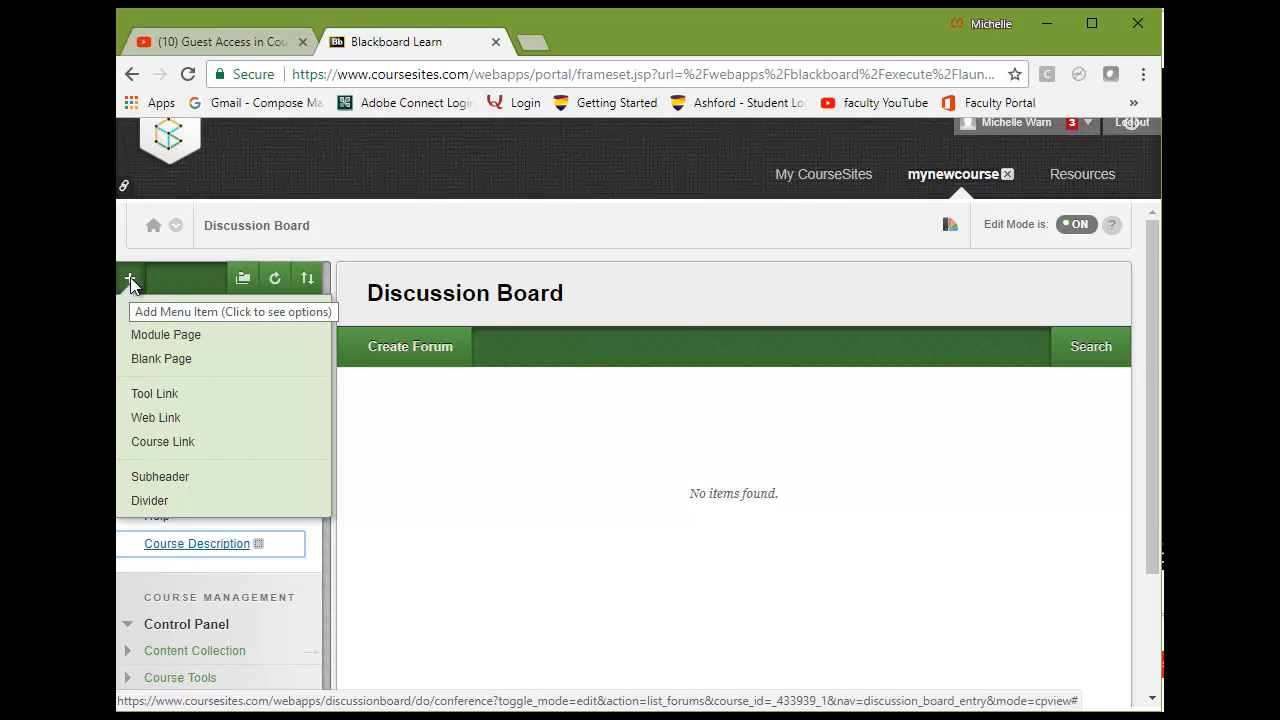
left_click(140, 311)
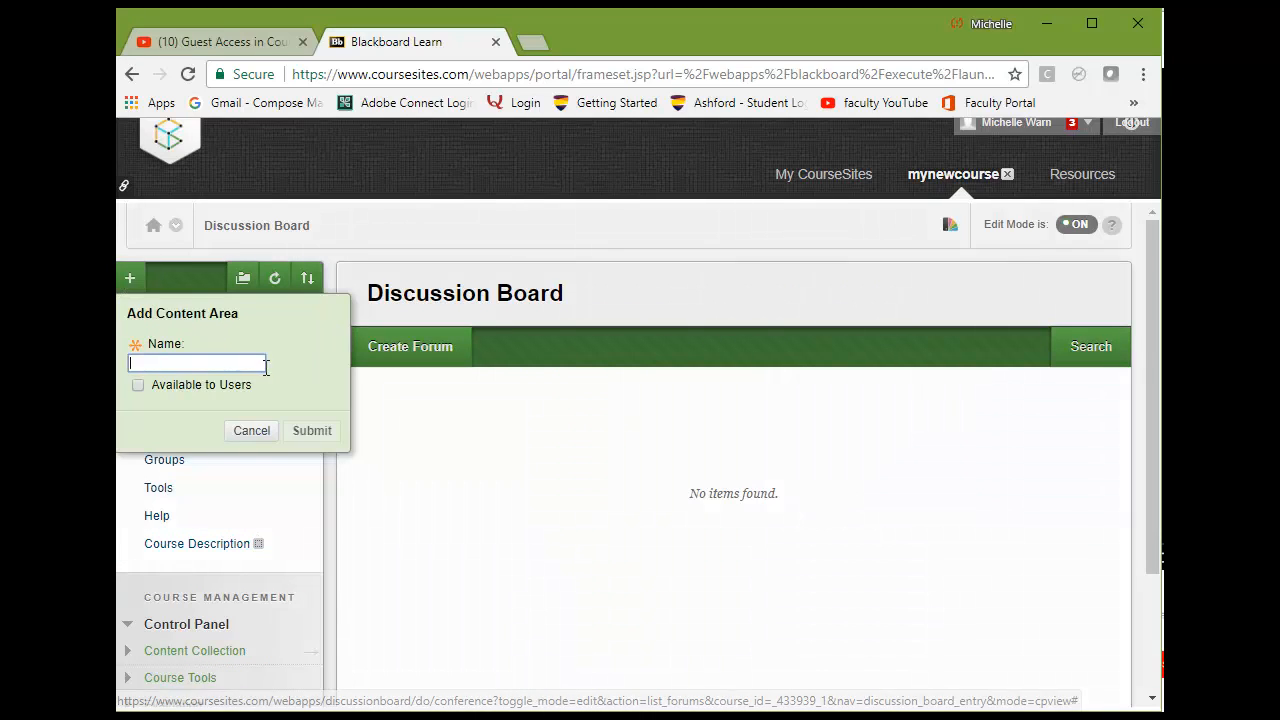
left_click(252, 357)
type("Module 1")
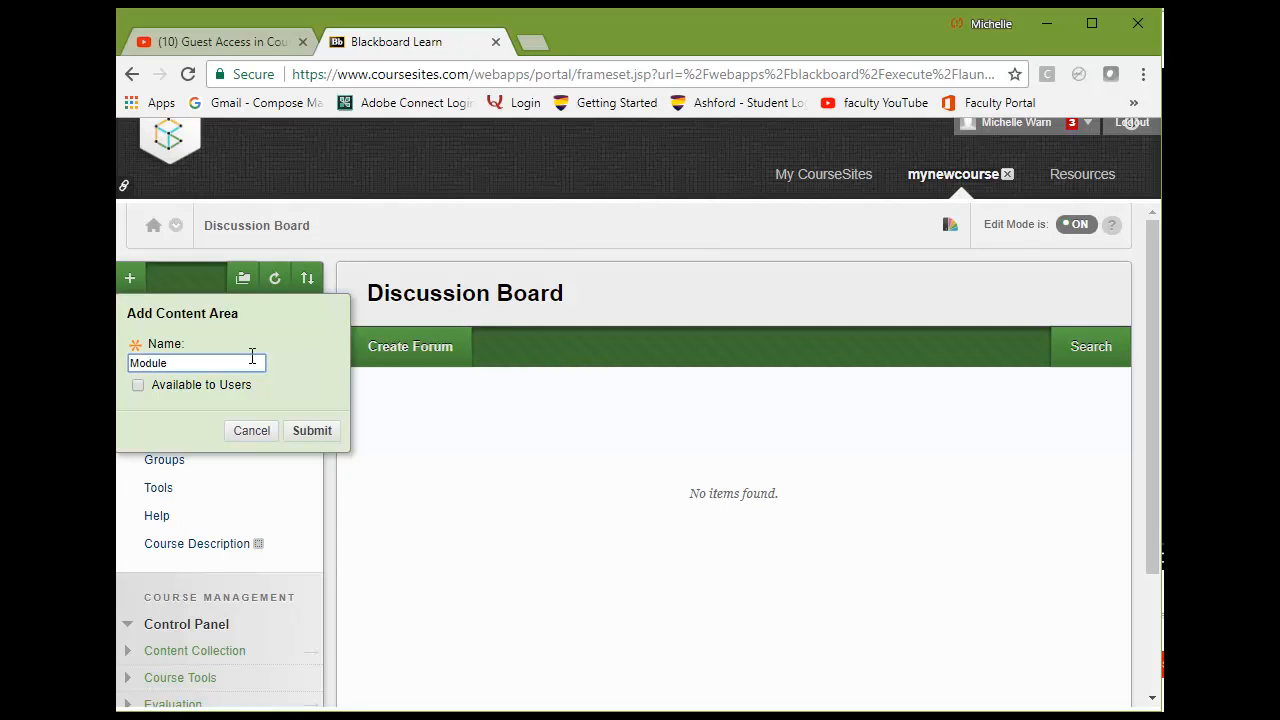
left_click(139, 386)
left_click(313, 431)
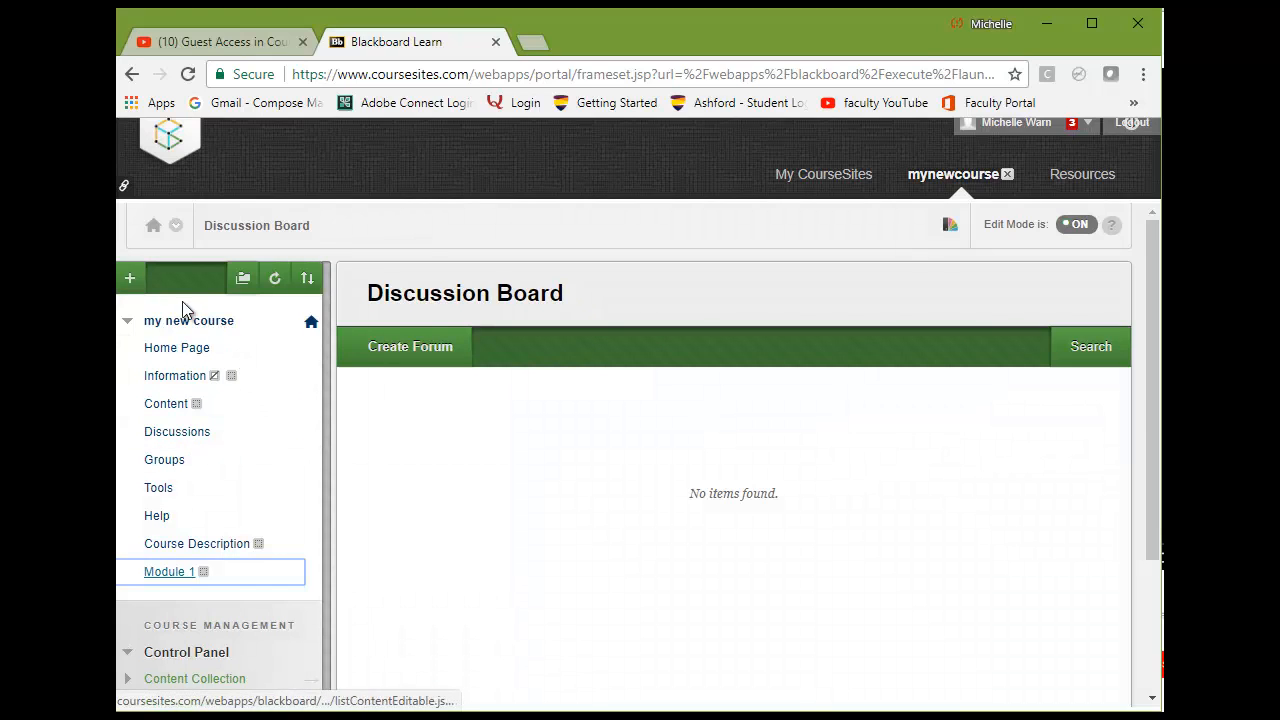
Add a content area named Module 2 to the course menu and make it available to users.
left_click(129, 279)
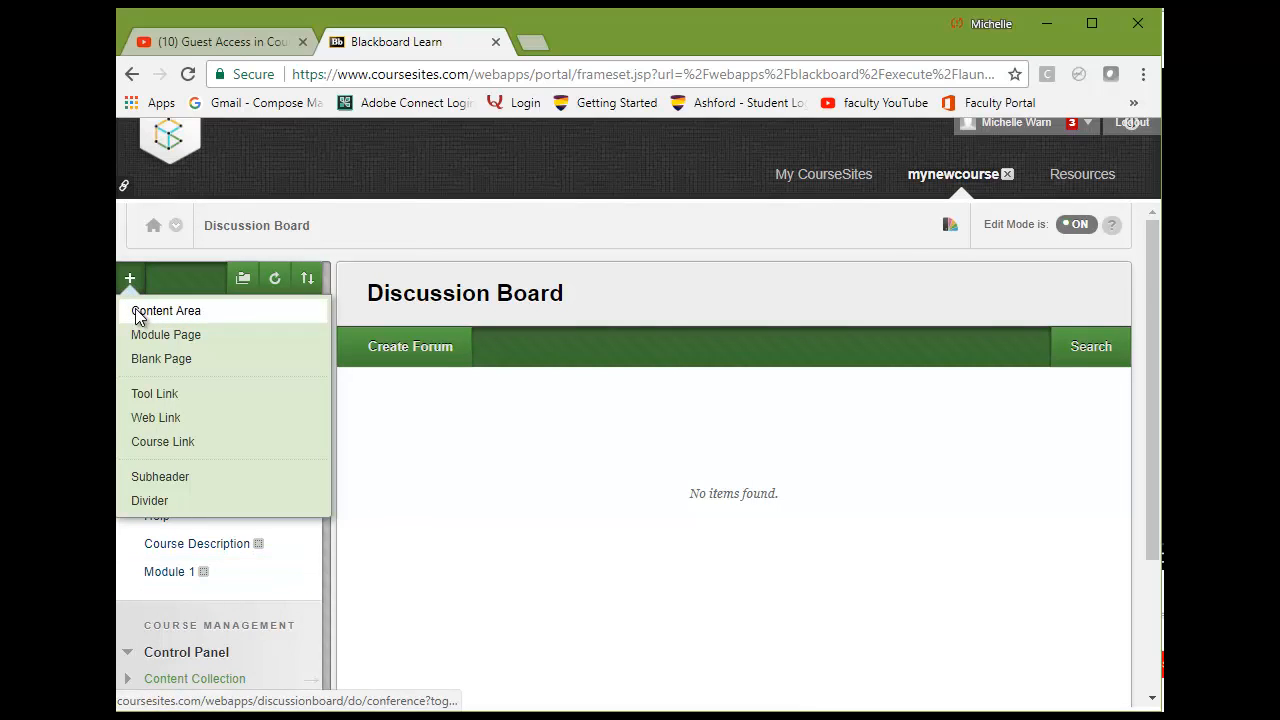
left_click(137, 313)
left_click(168, 364)
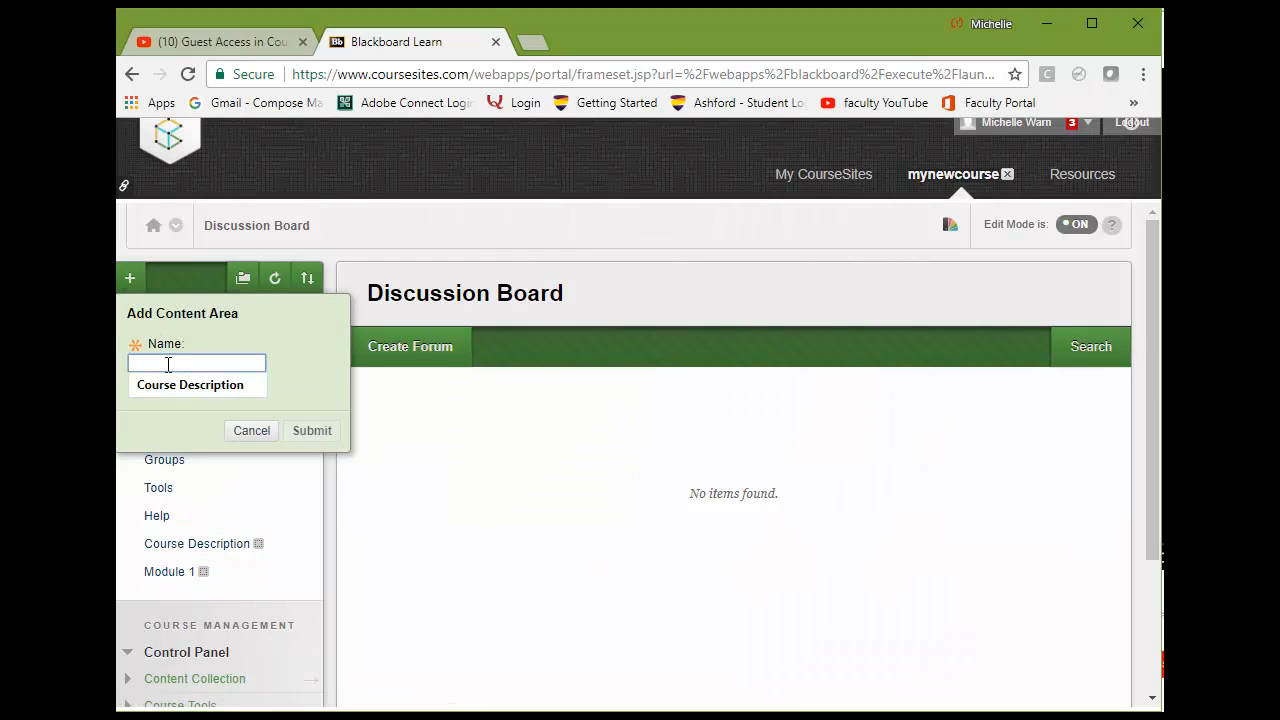
type("Module 2")
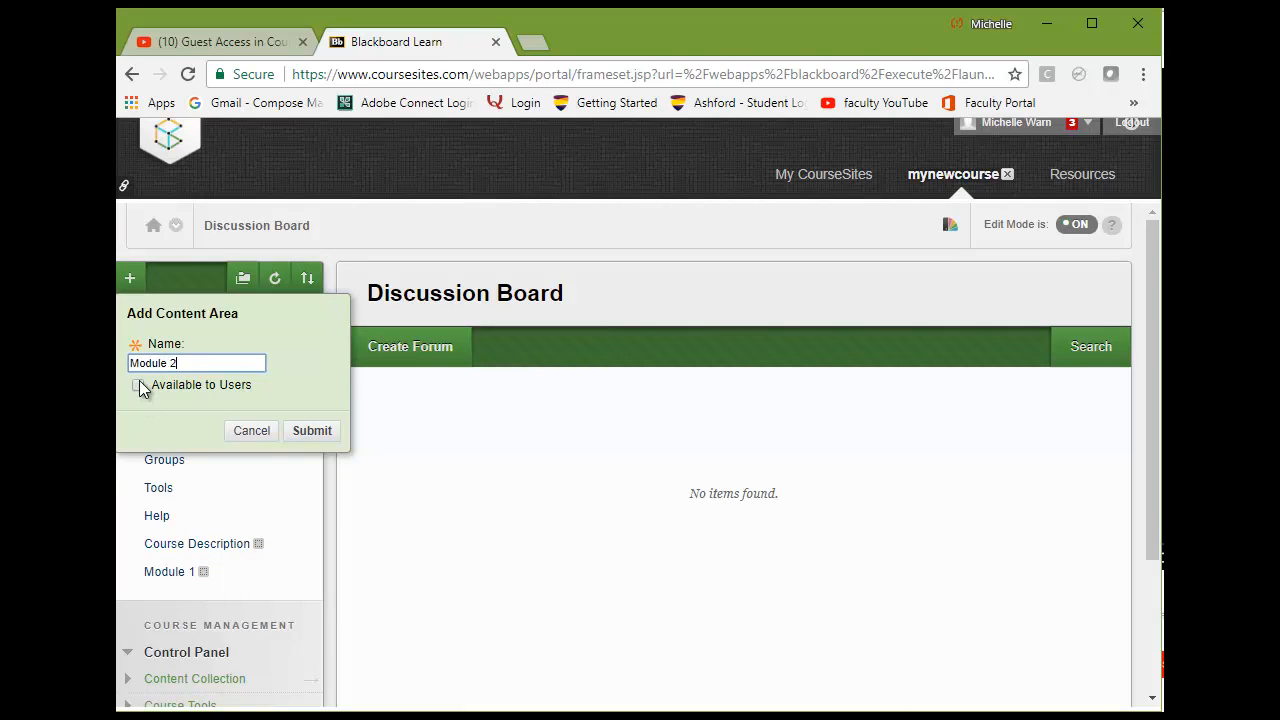
left_click(138, 385)
left_click(312, 430)
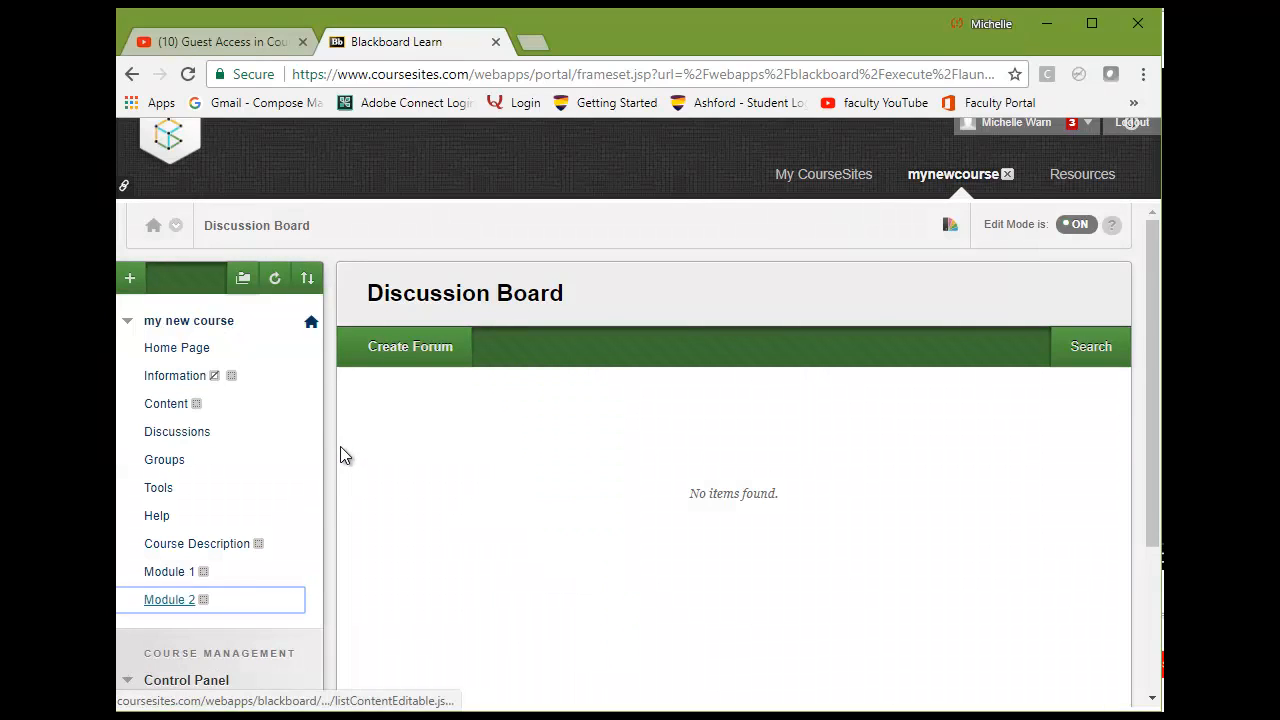
Open Module 1 and move Course Description, Module 1 and Module 2, in that order, directly below Home Page in the course menu.
left_click(168, 573)
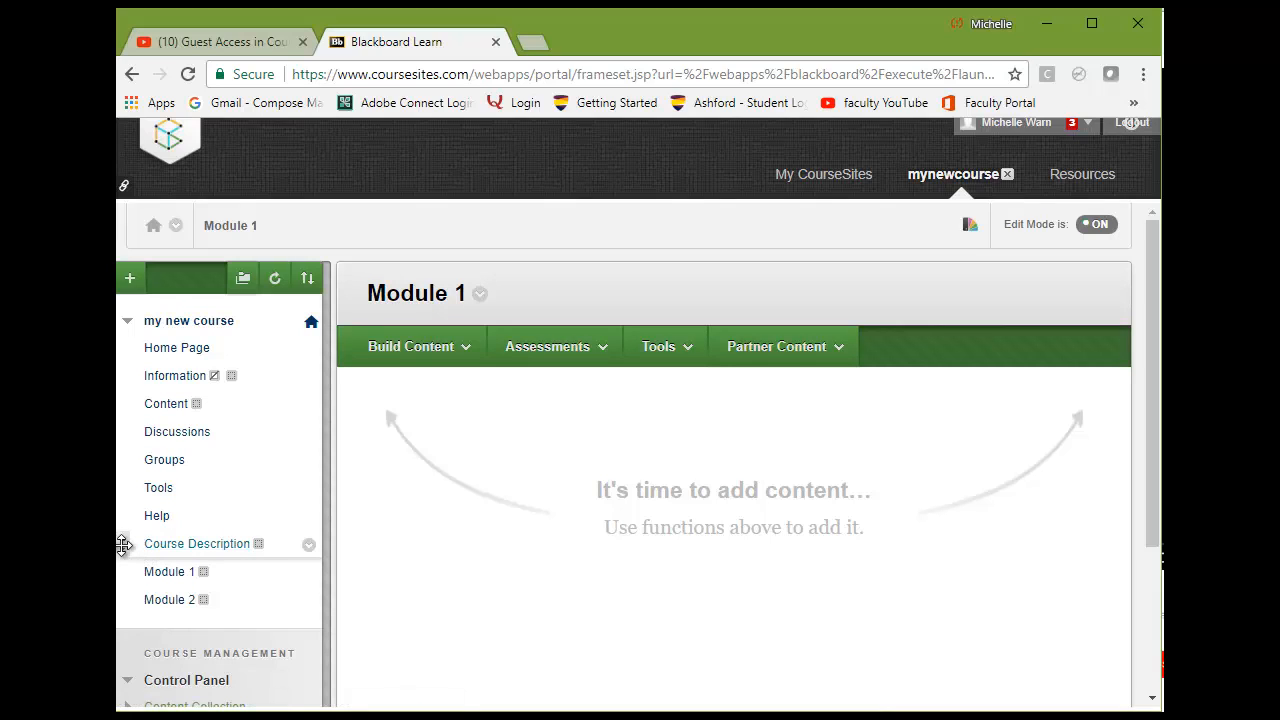
left_click_drag(123, 544, 136, 375)
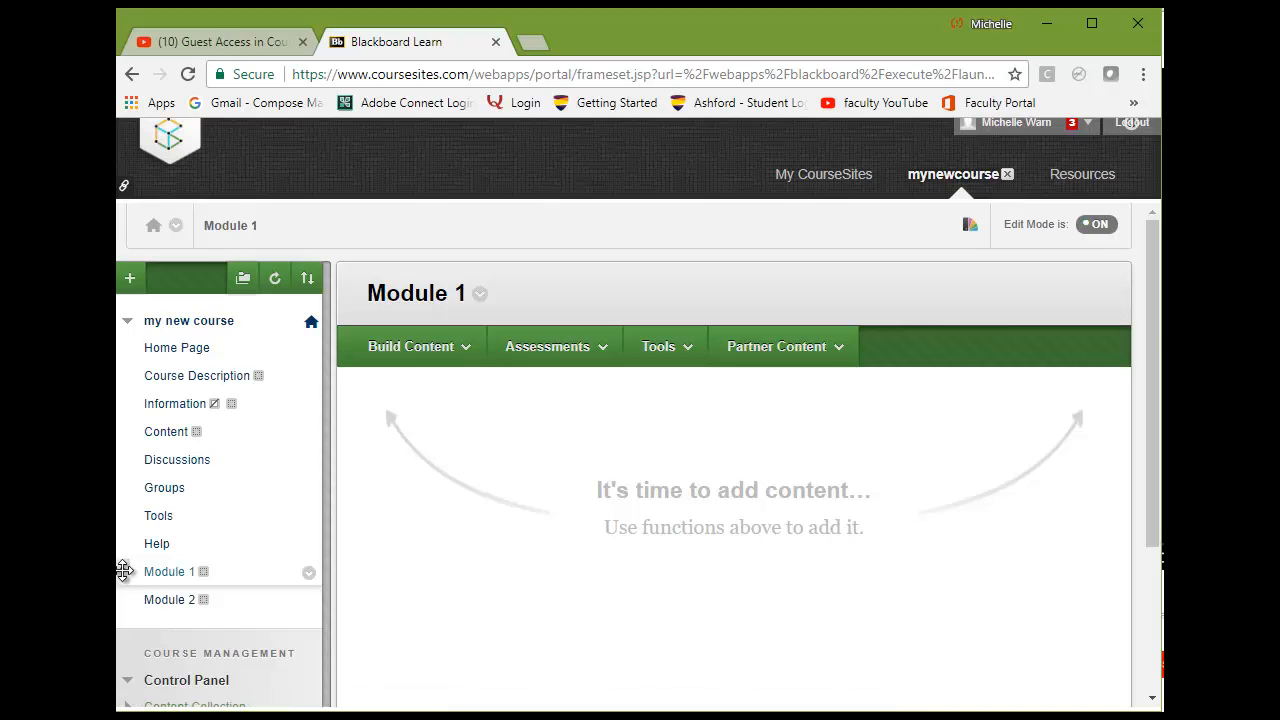
left_click_drag(124, 571, 120, 403)
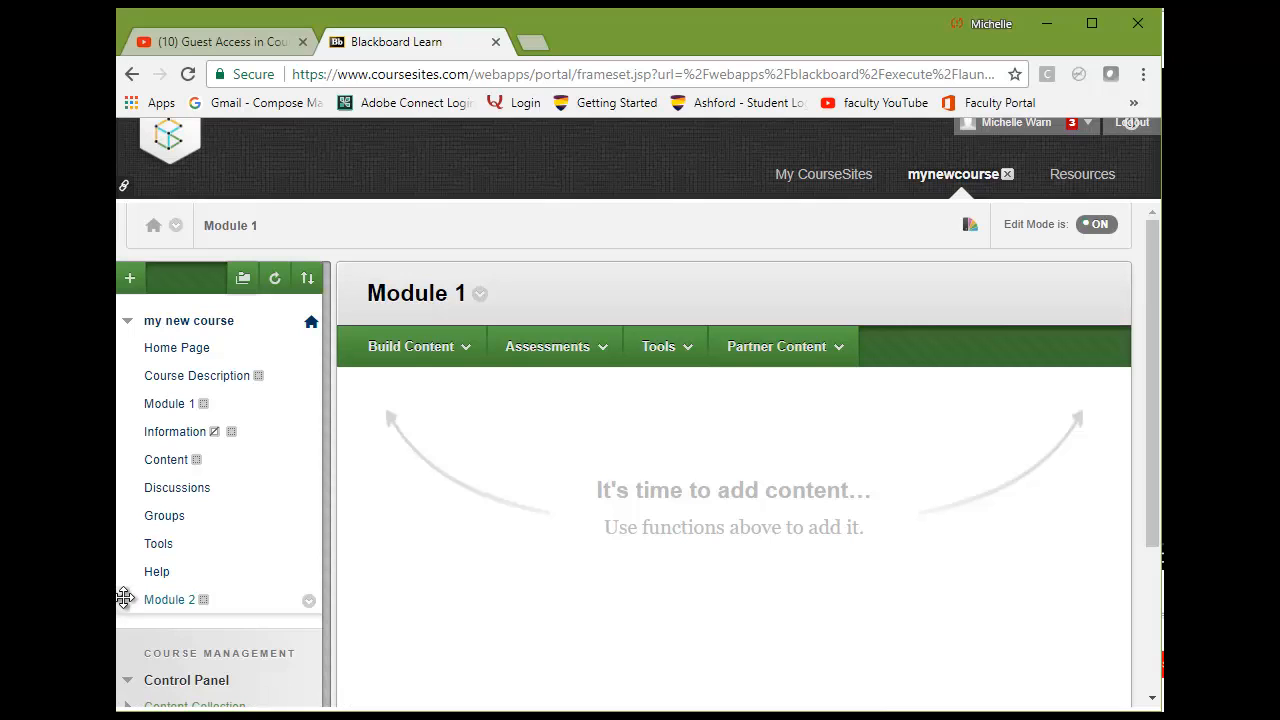
left_click_drag(124, 598, 145, 430)
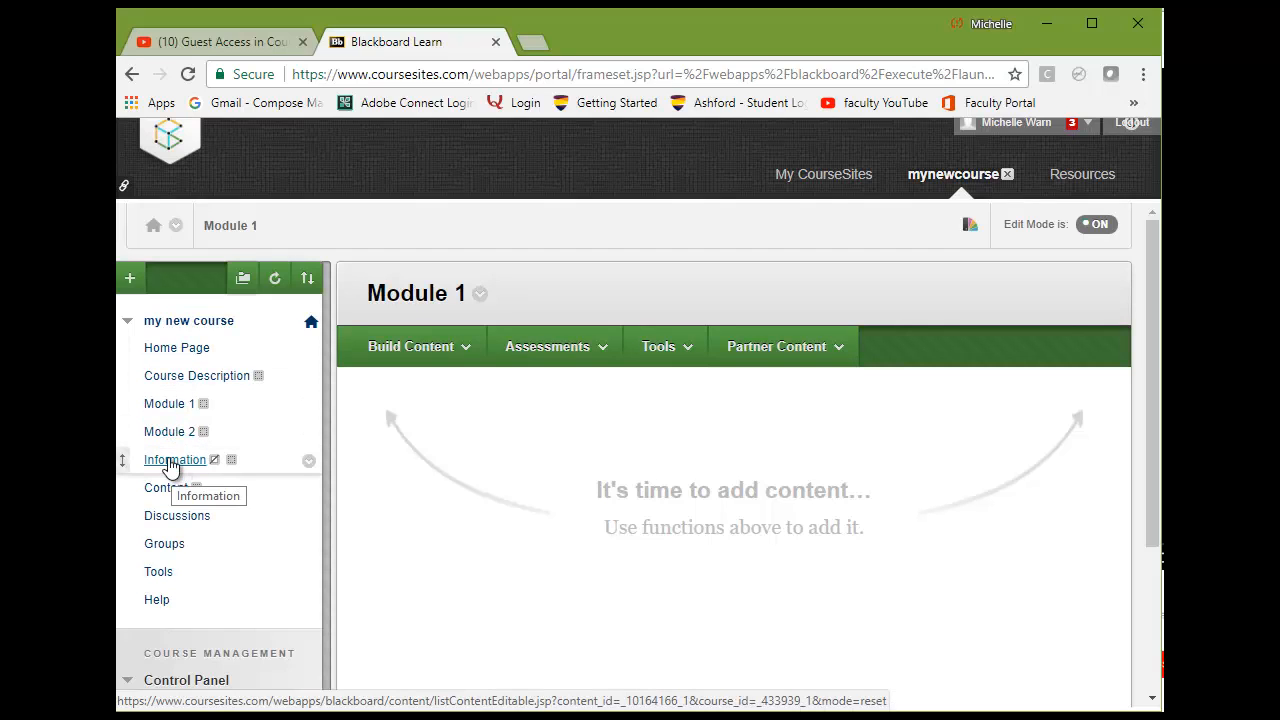
Permanently delete the Information content area from the course menu.
left_click(309, 462)
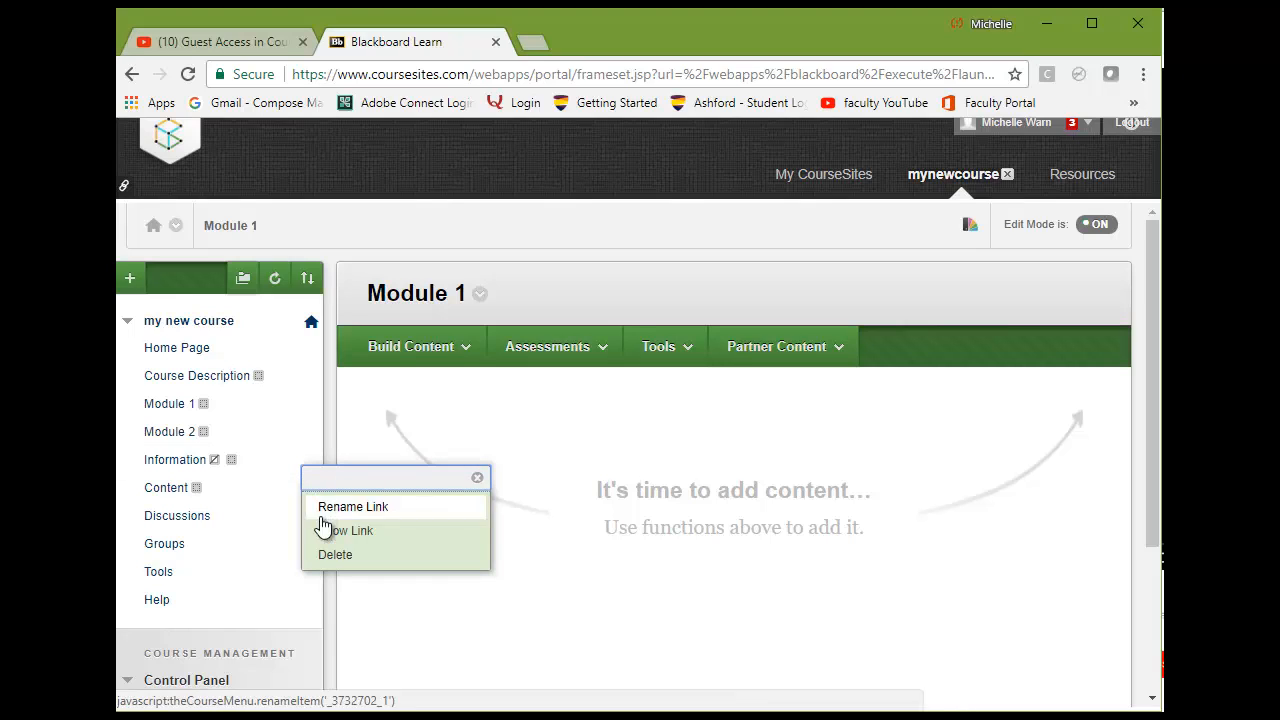
left_click(329, 555)
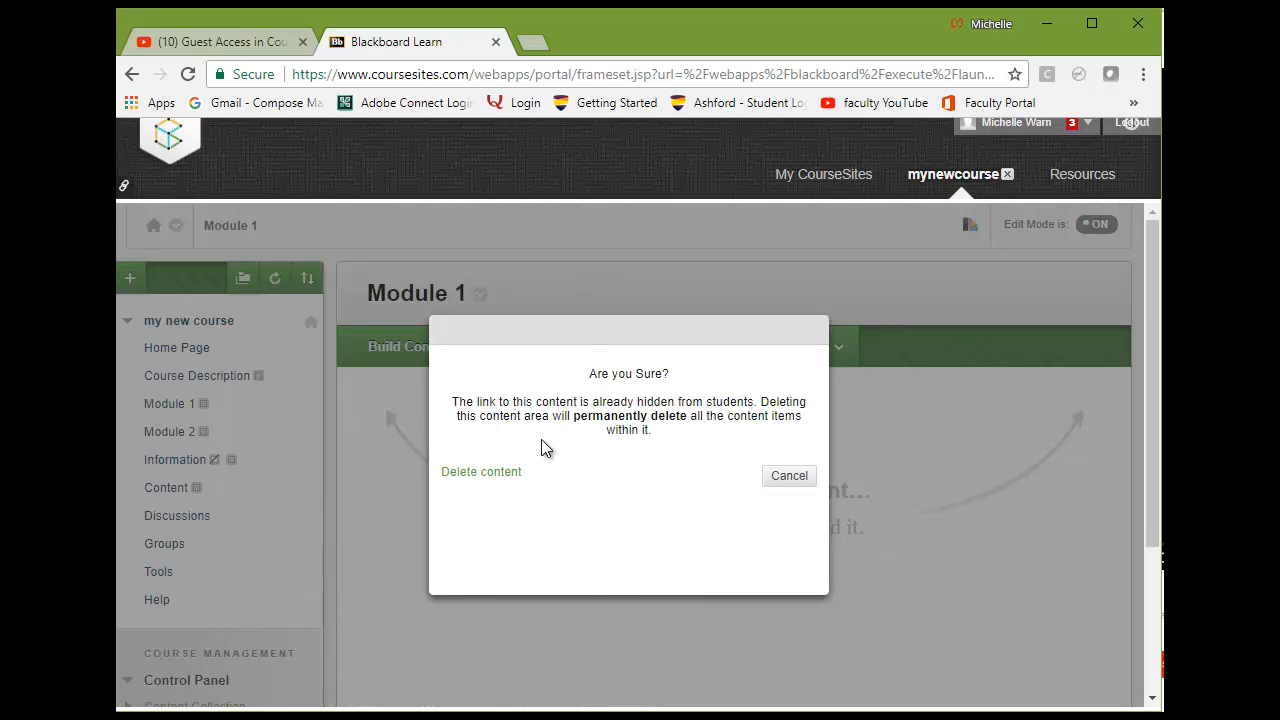
left_click(504, 471)
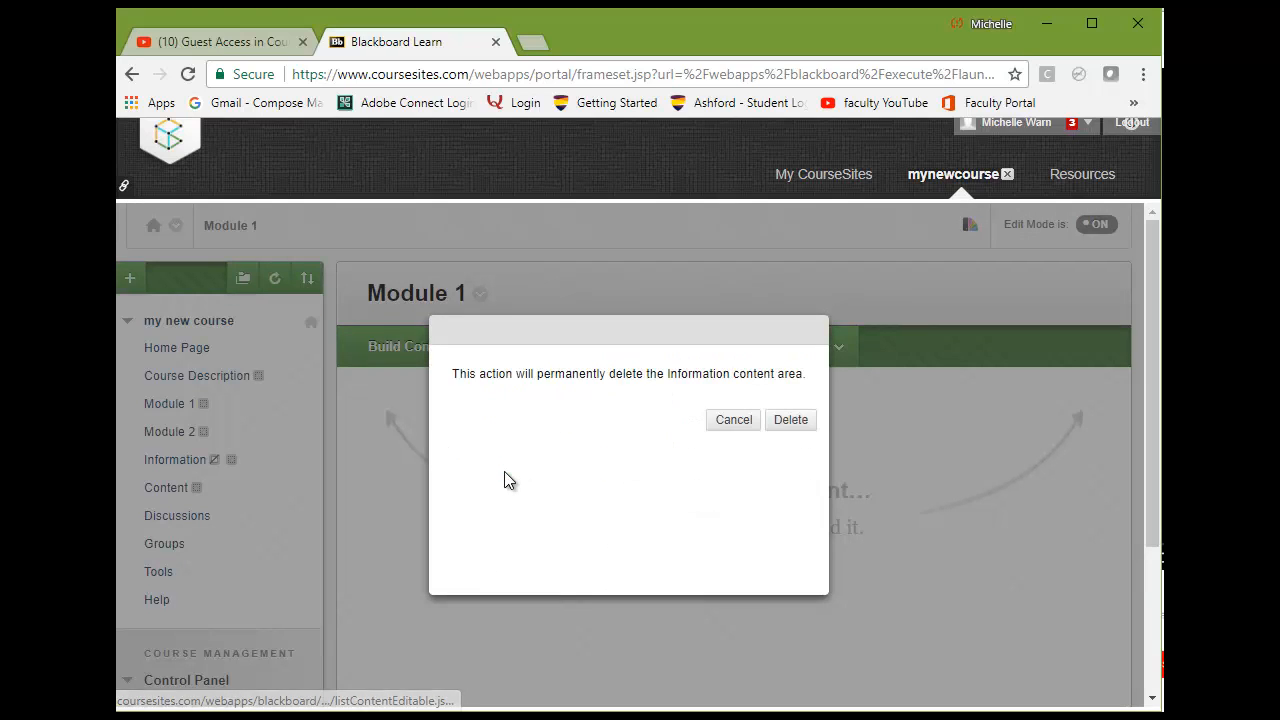
left_click(783, 426)
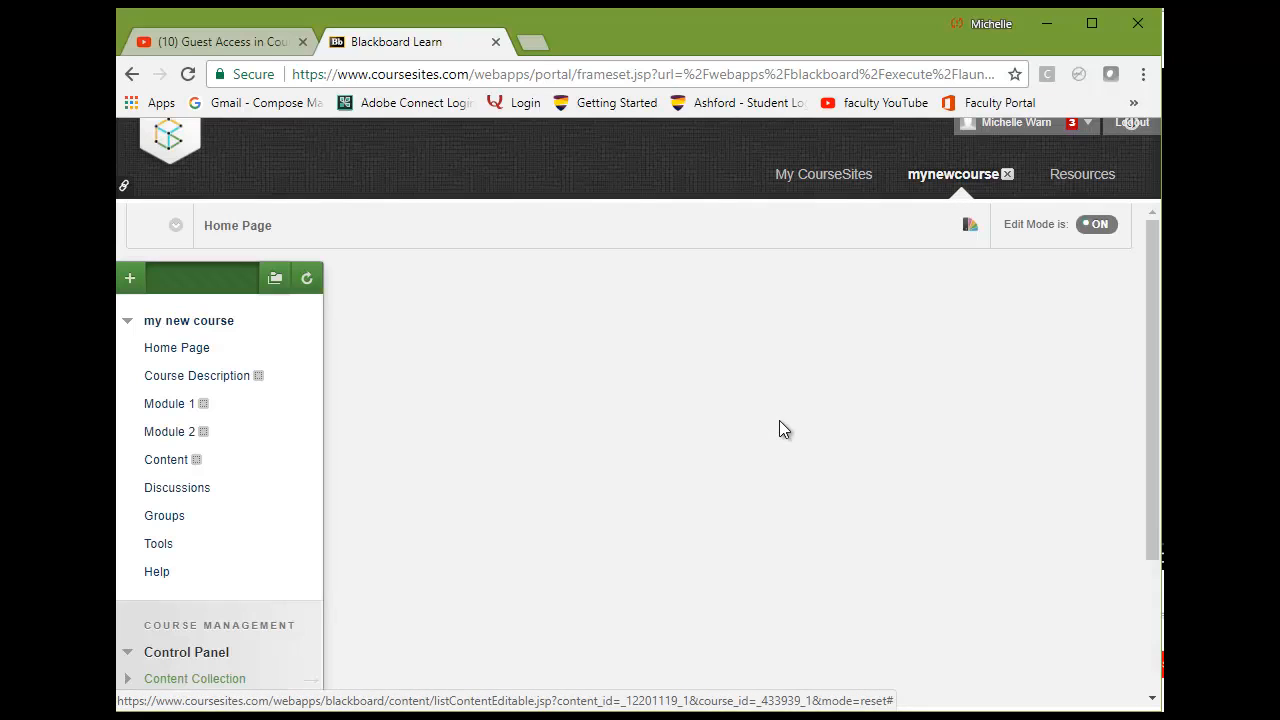
Open the Content area and permanently delete it from the course menu.
left_click(158, 462)
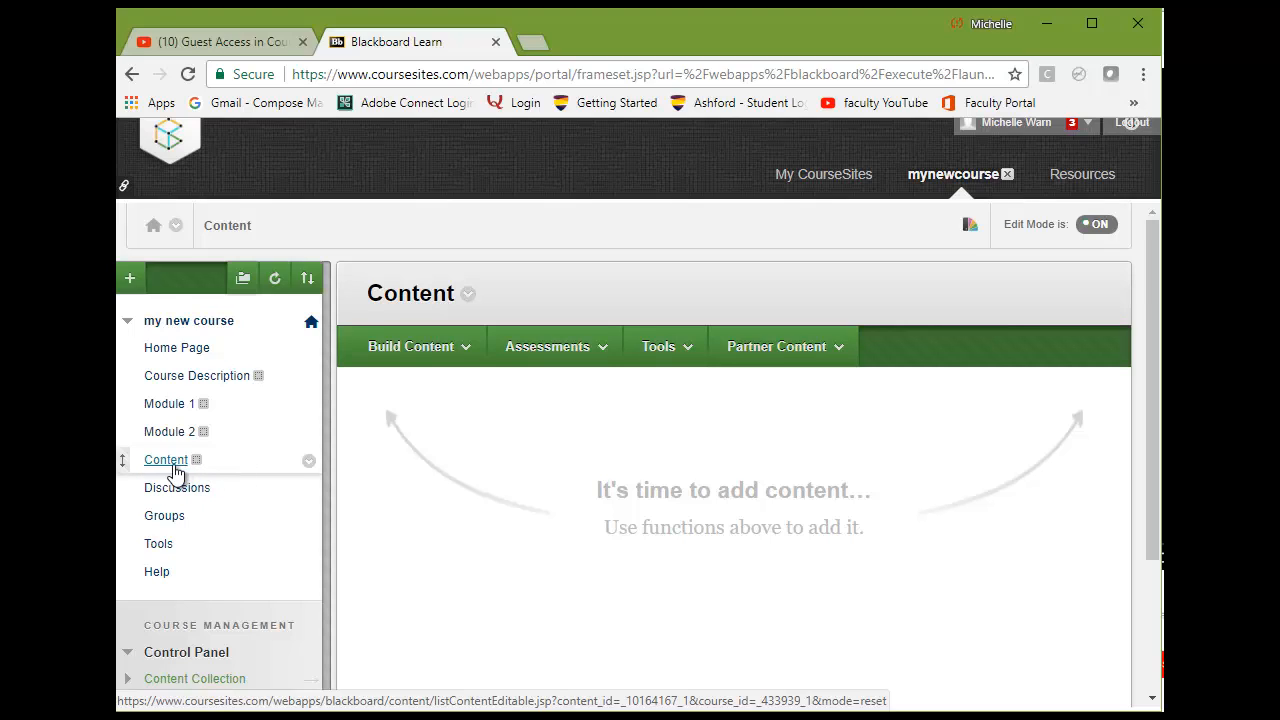
left_click(309, 464)
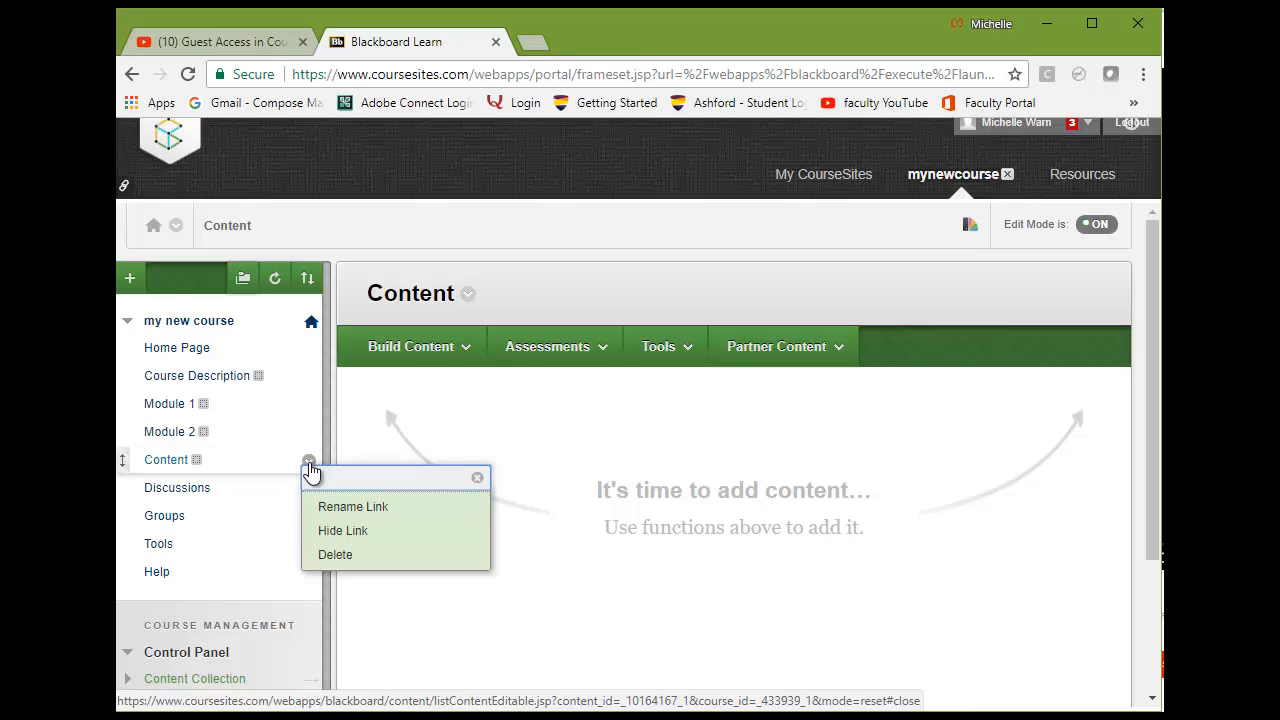
left_click(333, 555)
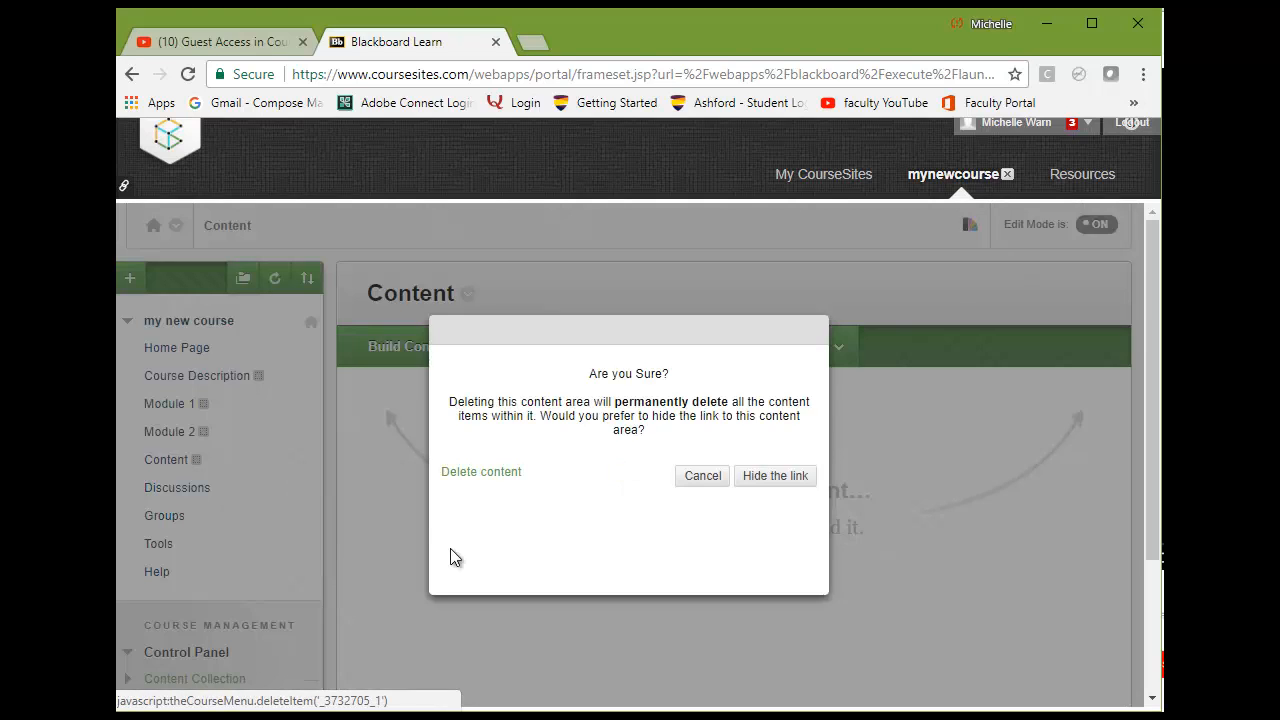
left_click(500, 474)
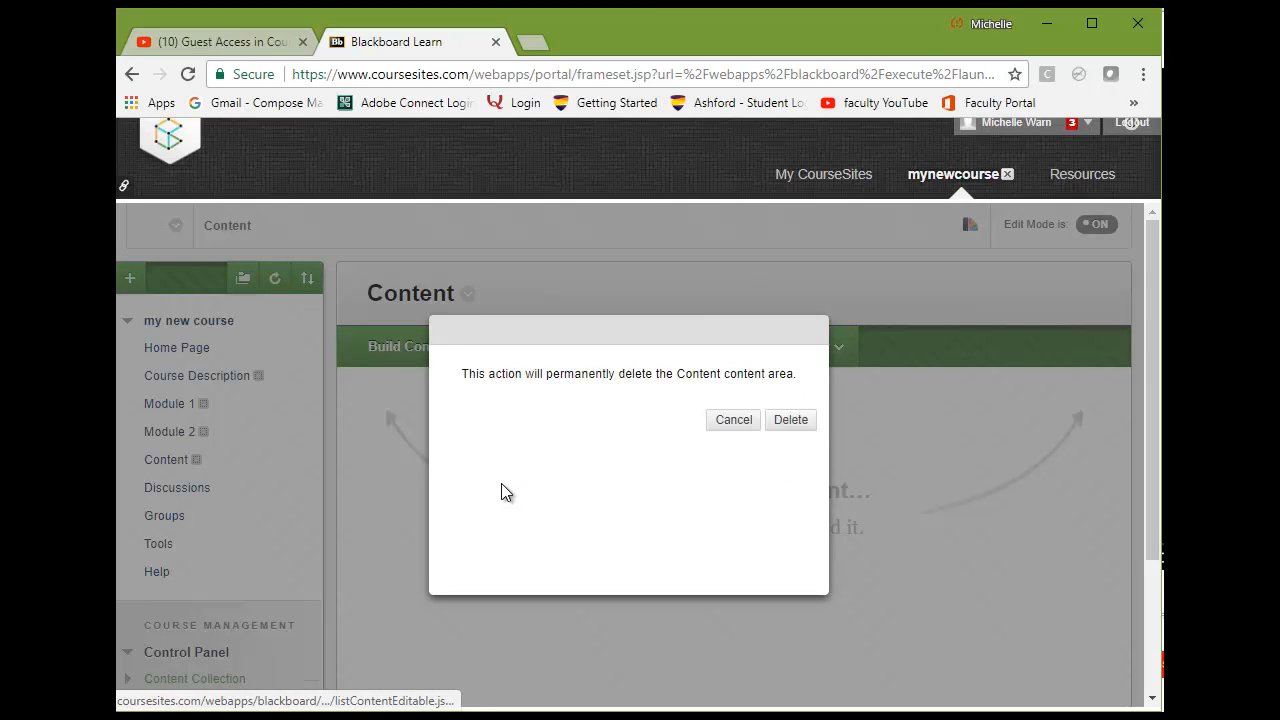
left_click(796, 424)
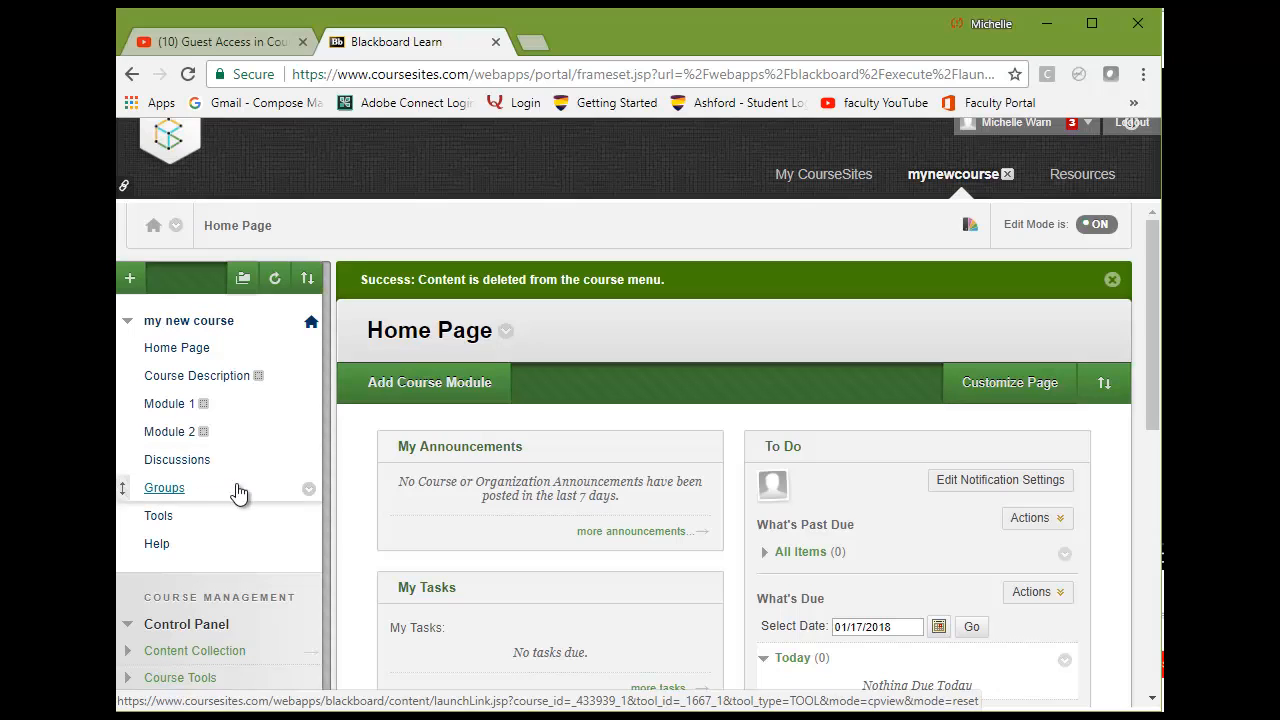
Permanently delete the Groups item from the course menu.
left_click(309, 489)
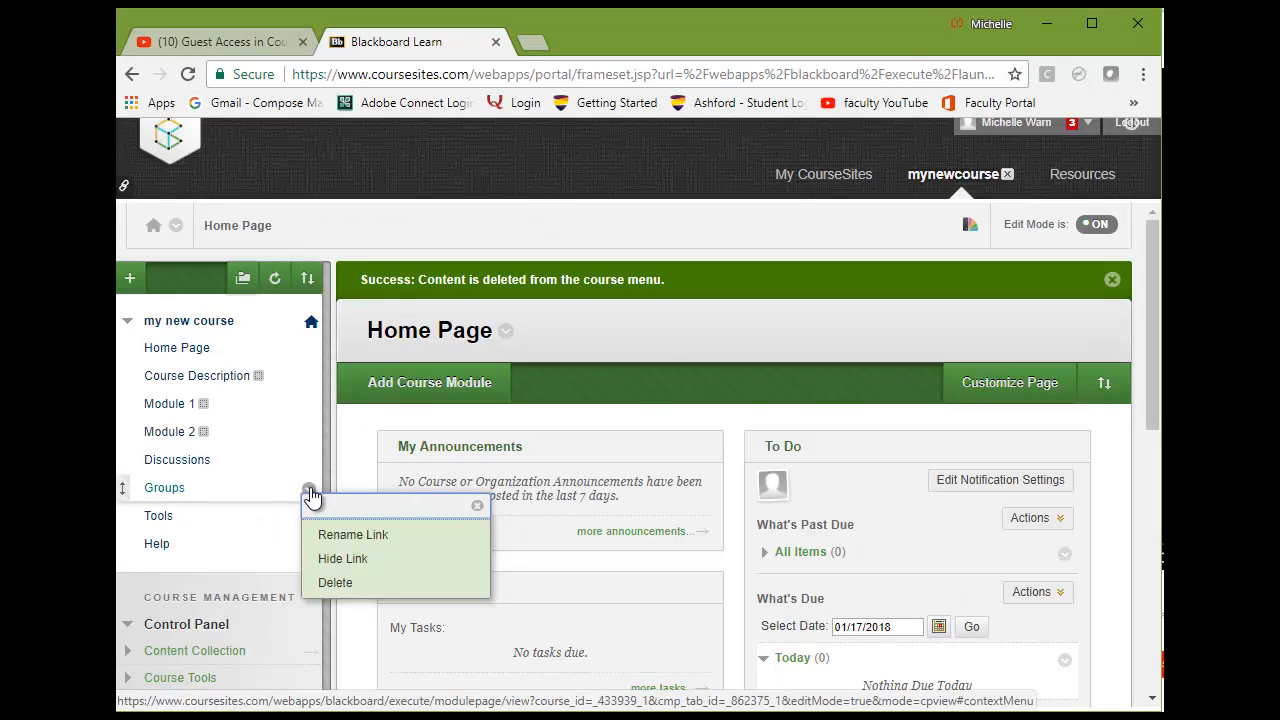
left_click(340, 586)
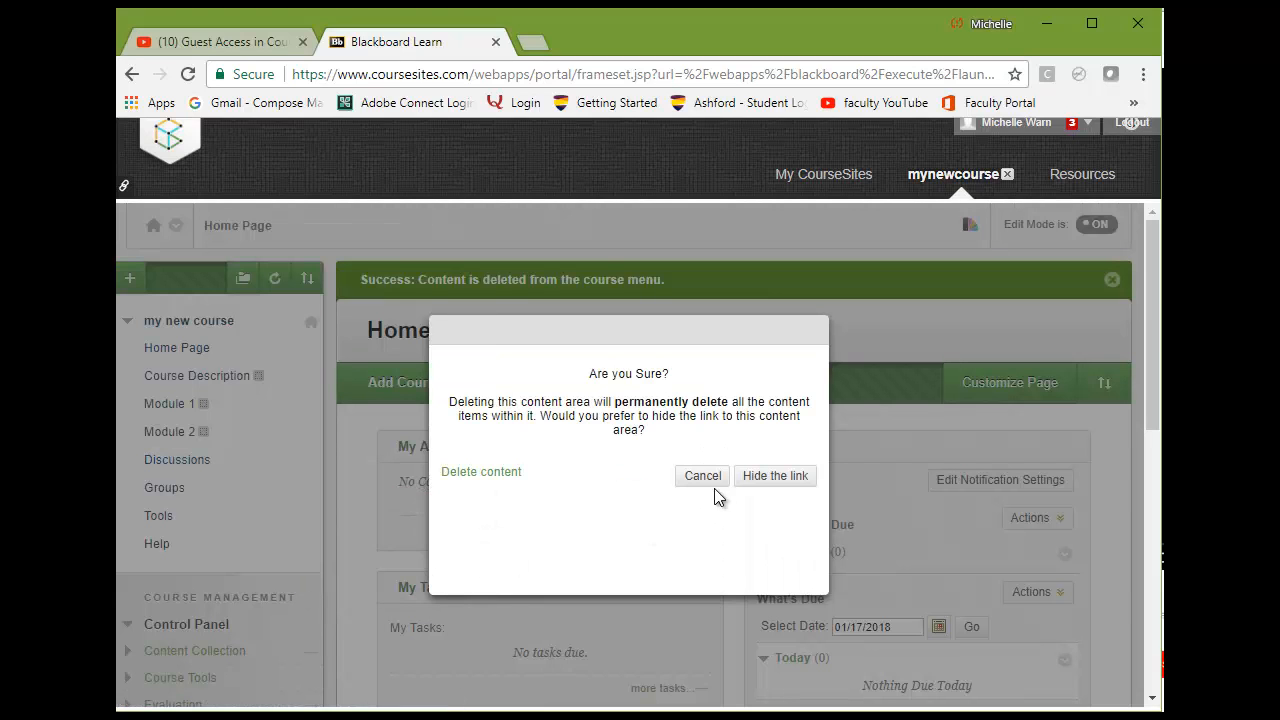
left_click(464, 476)
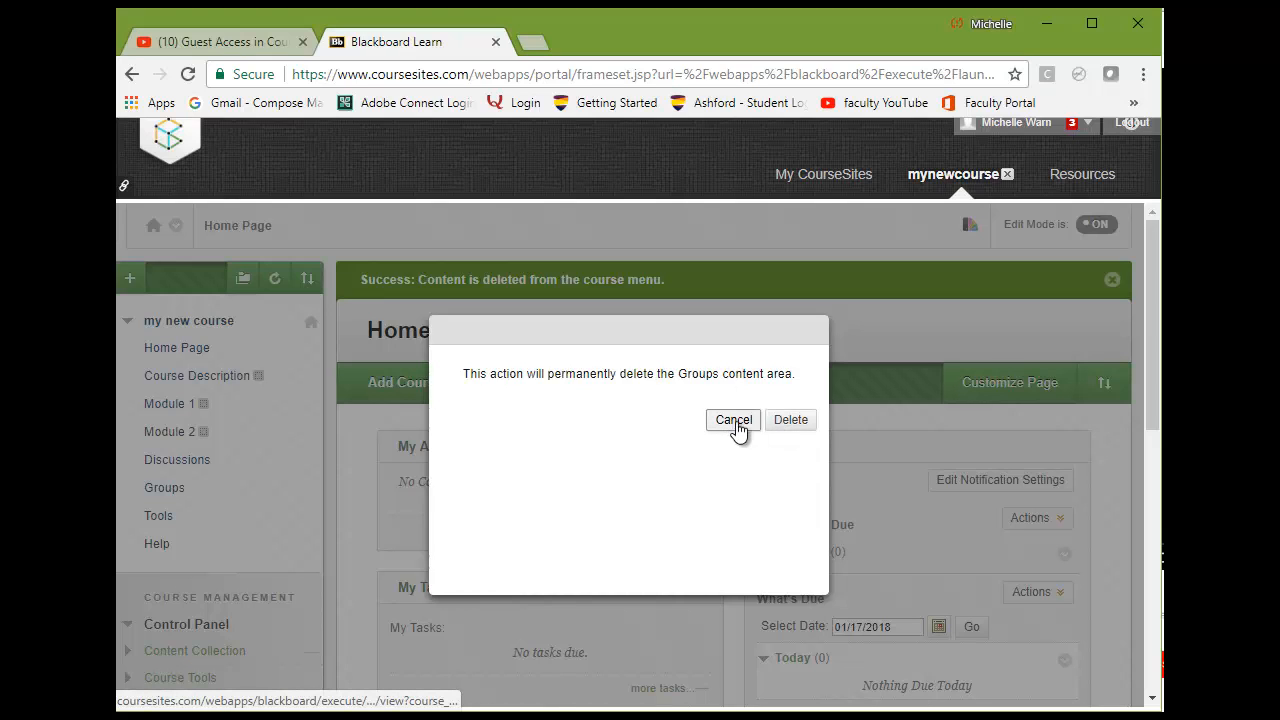
left_click(792, 422)
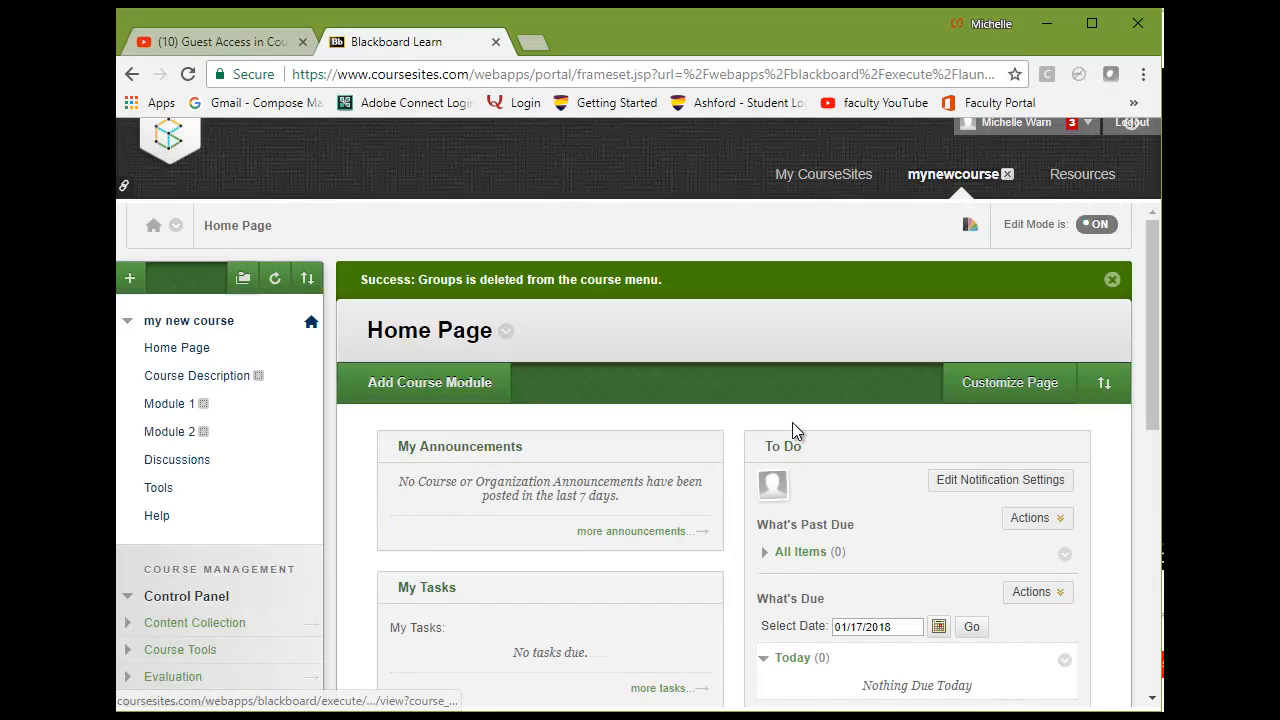
Open the course's Tools page and the student Help page, and return to the course's browser tab.
left_click(159, 488)
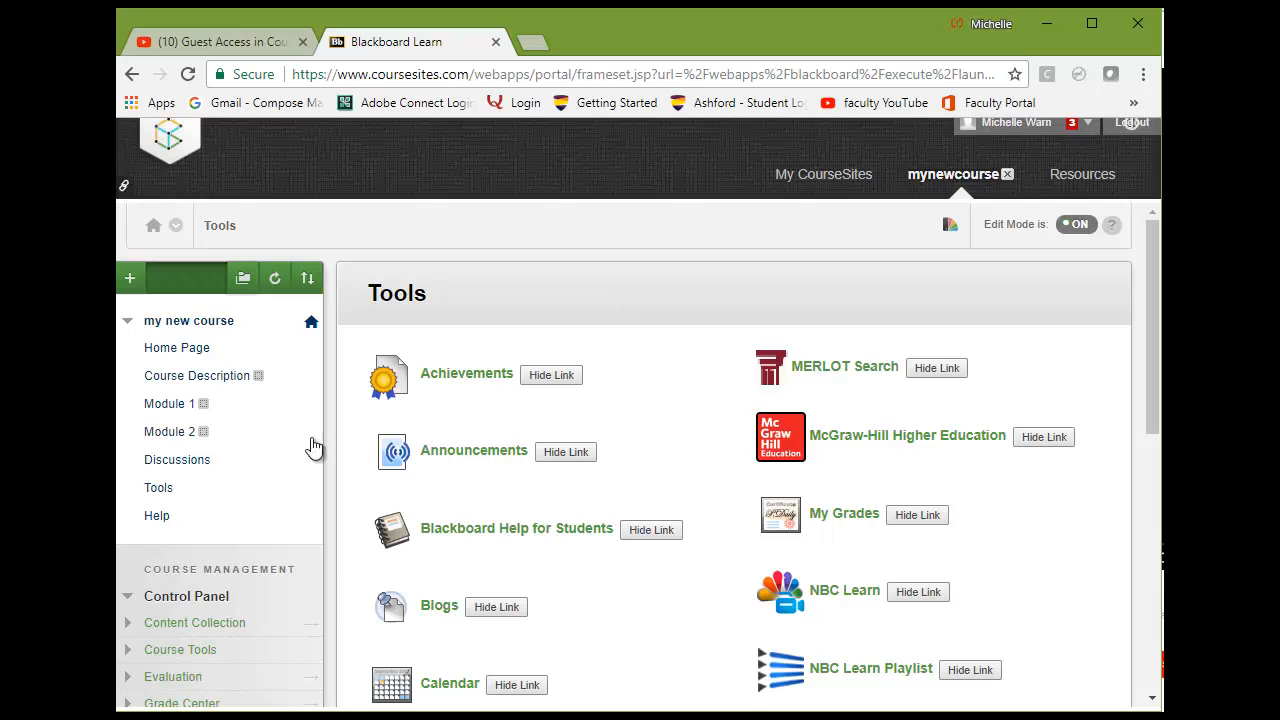
left_click(163, 518)
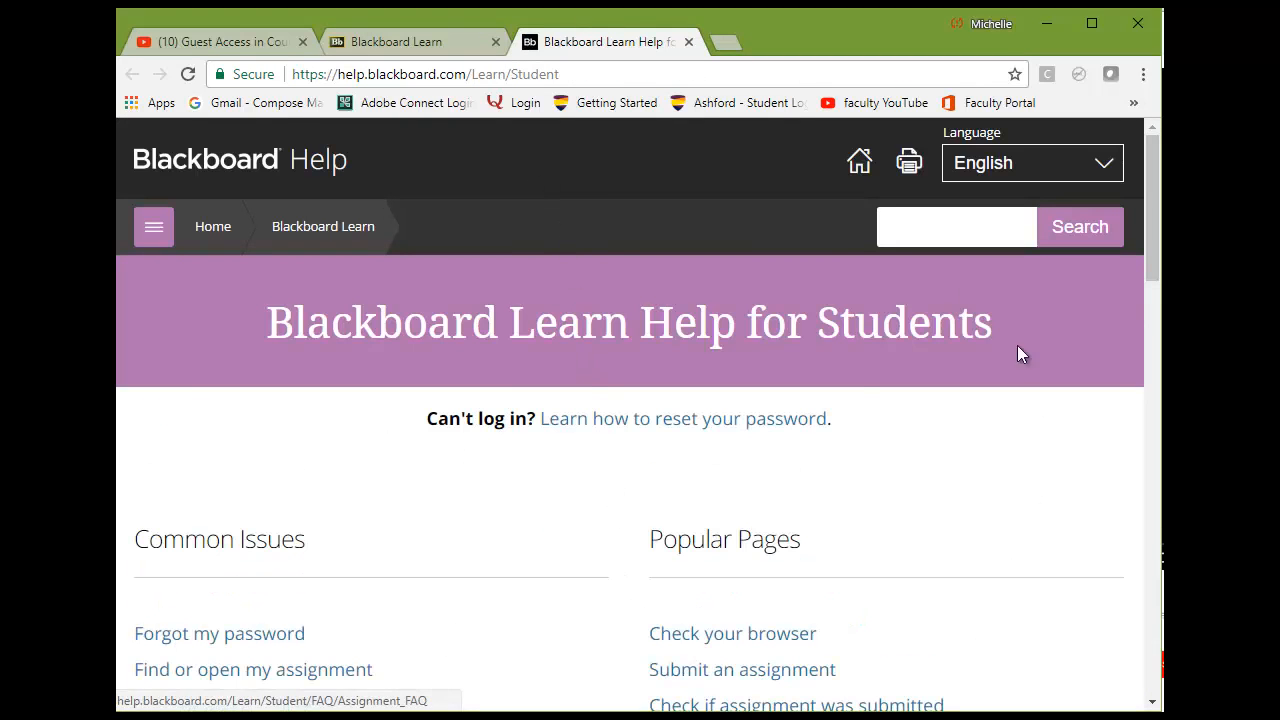
left_click(406, 48)
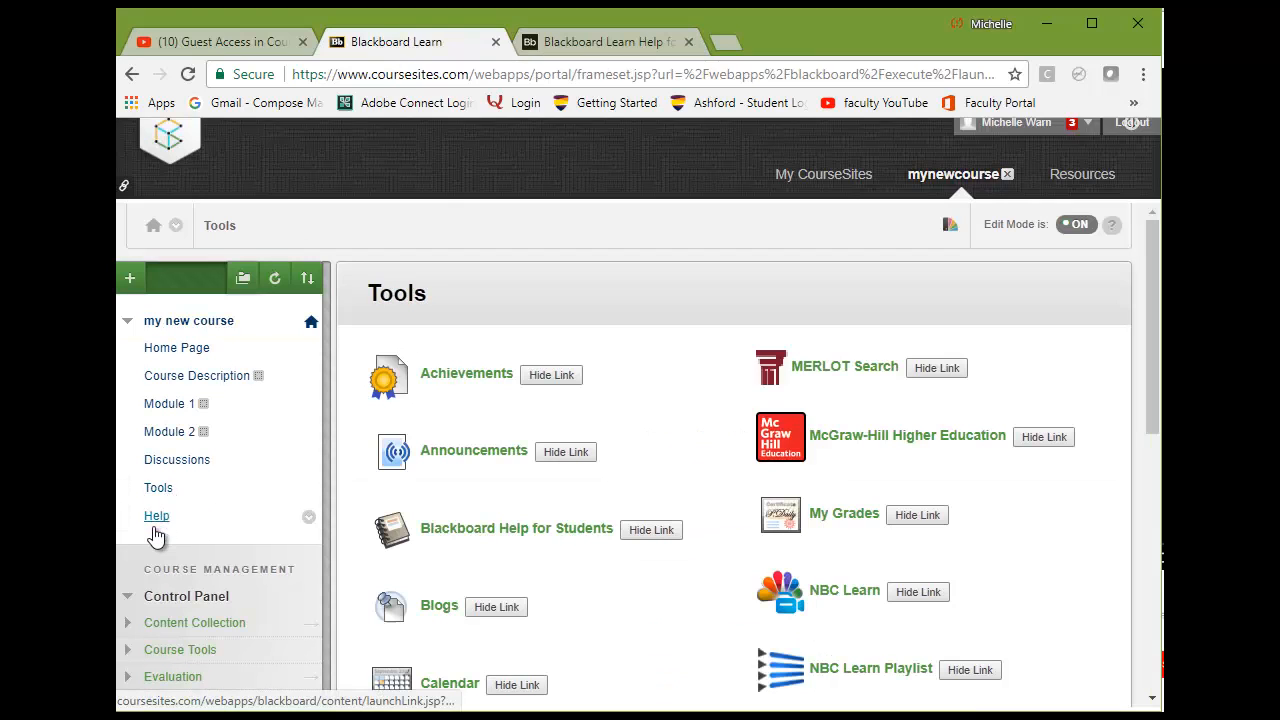
Review the Control Panel sections under Course Management by collapsing and expanding the list, leaving it collapsed.
scroll(262, 571, "down", 1)
scroll(262, 571, "down", 3)
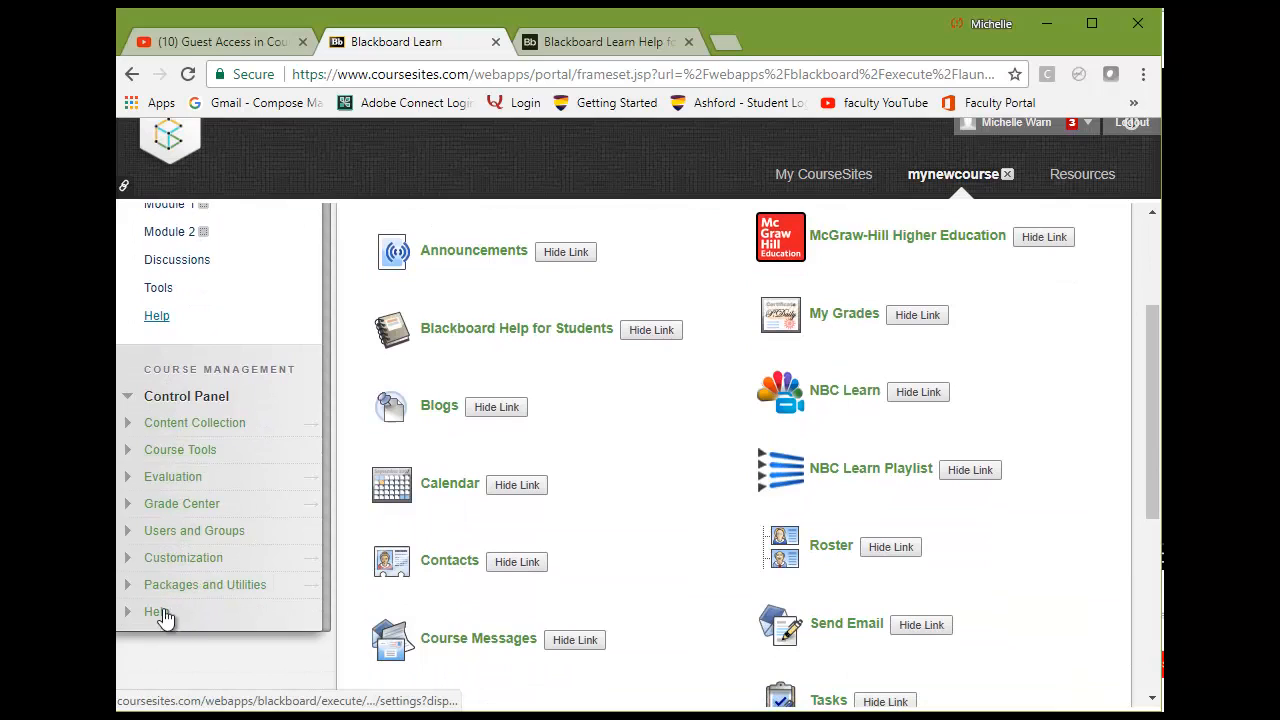
left_click(129, 398)
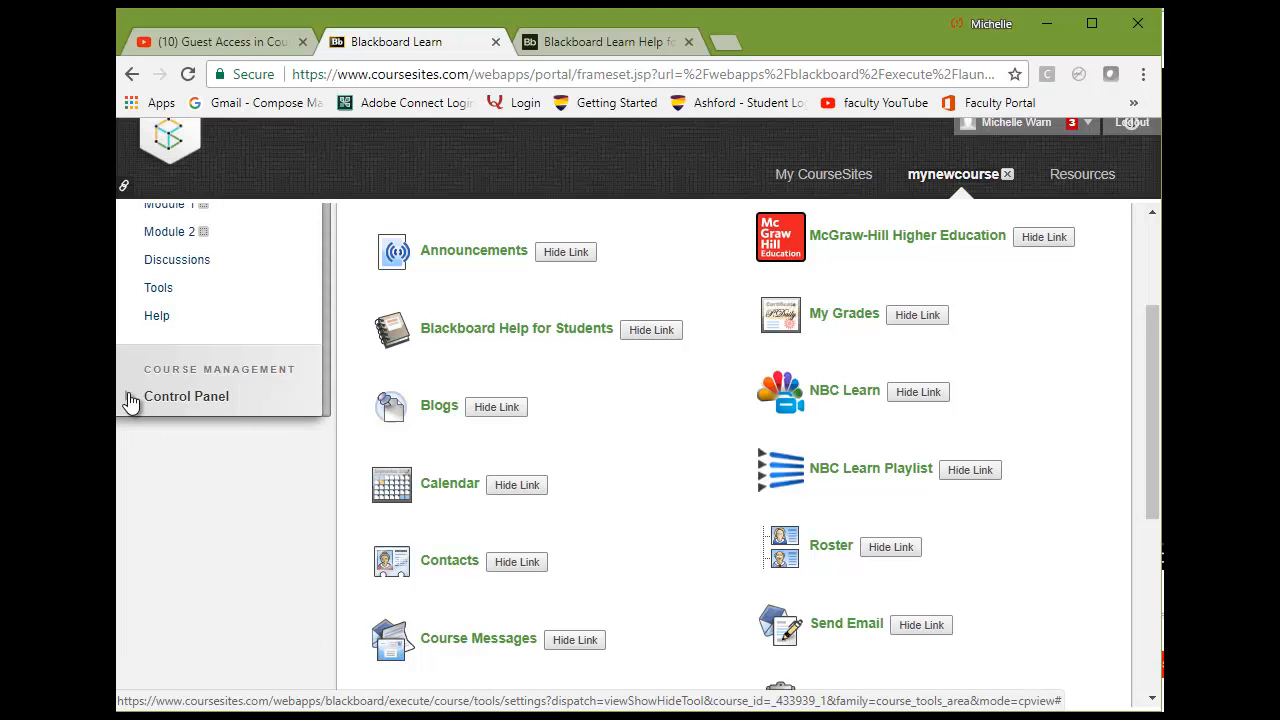
left_click(129, 400)
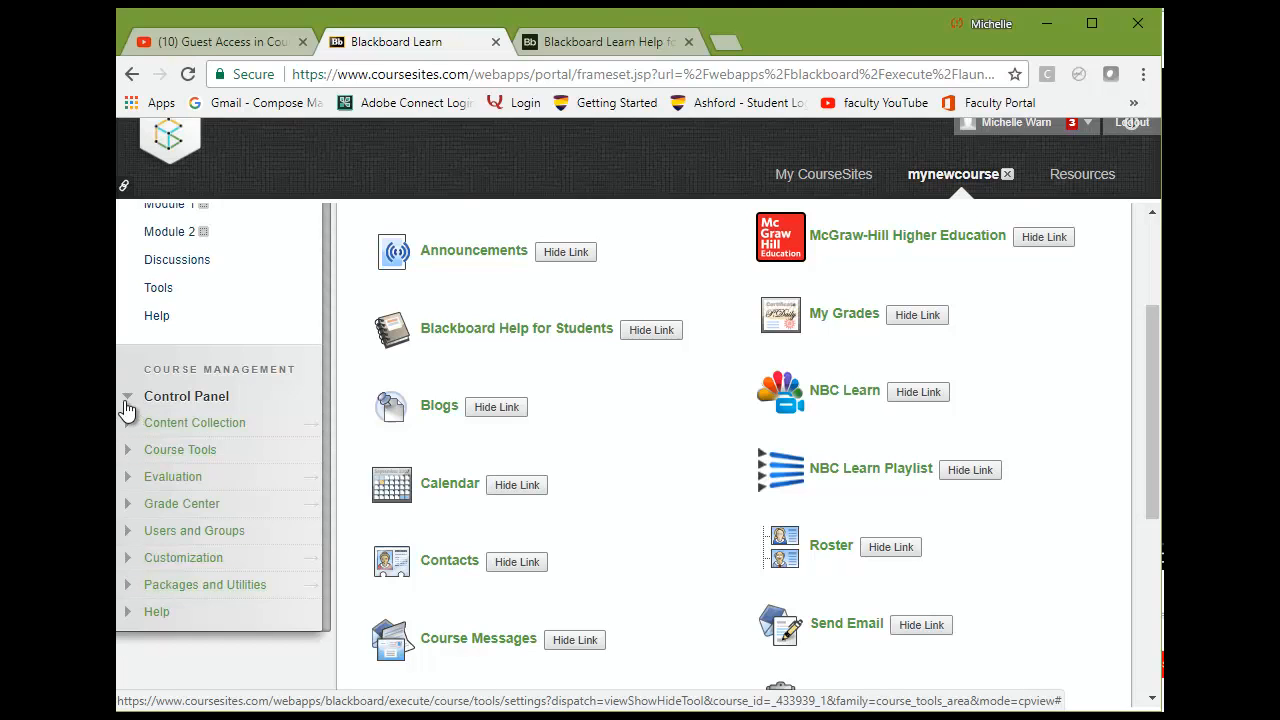
left_click(129, 404)
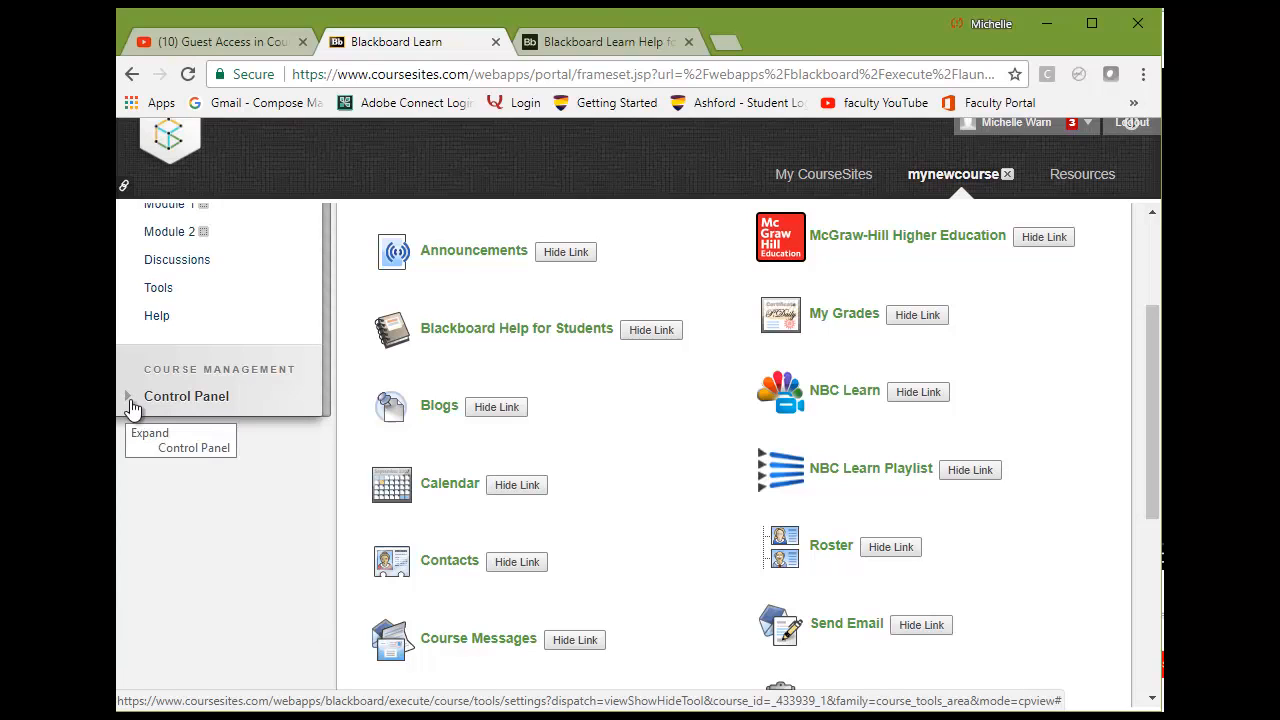
left_click(129, 404)
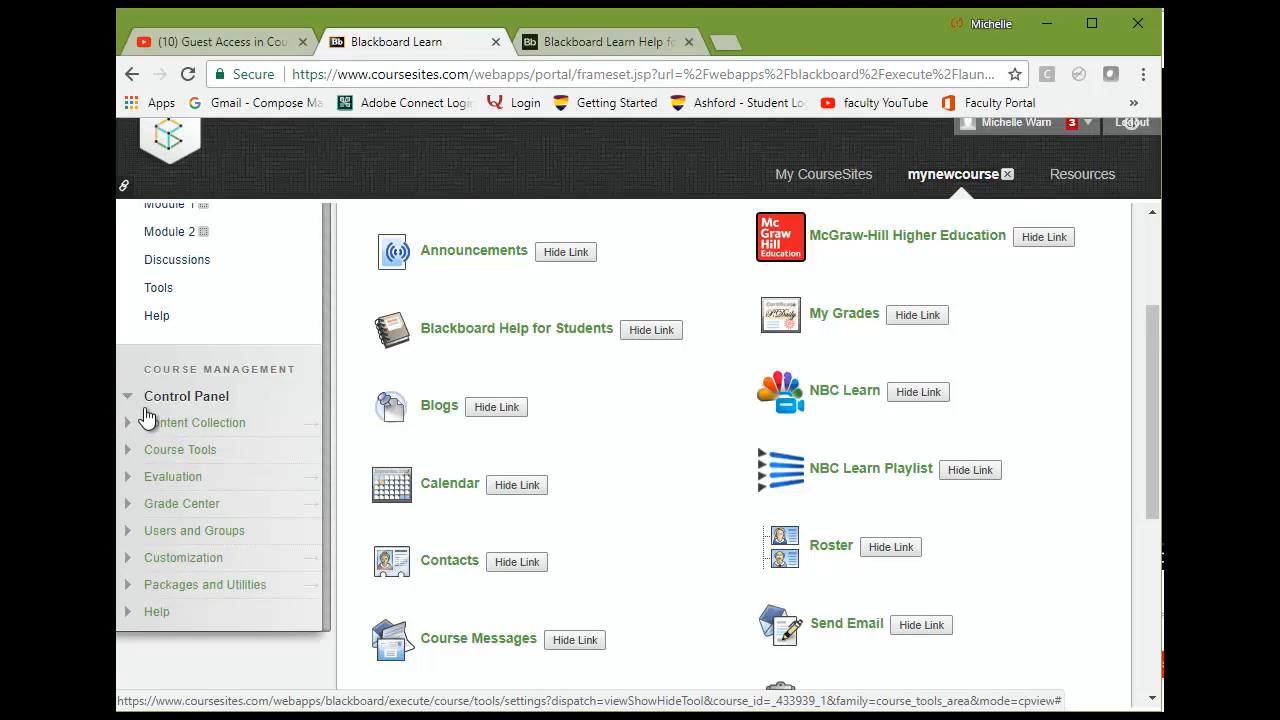
left_click(129, 404)
Rename the Module 1 link in the course menu to "Module One".
scroll(276, 413, "up", 3)
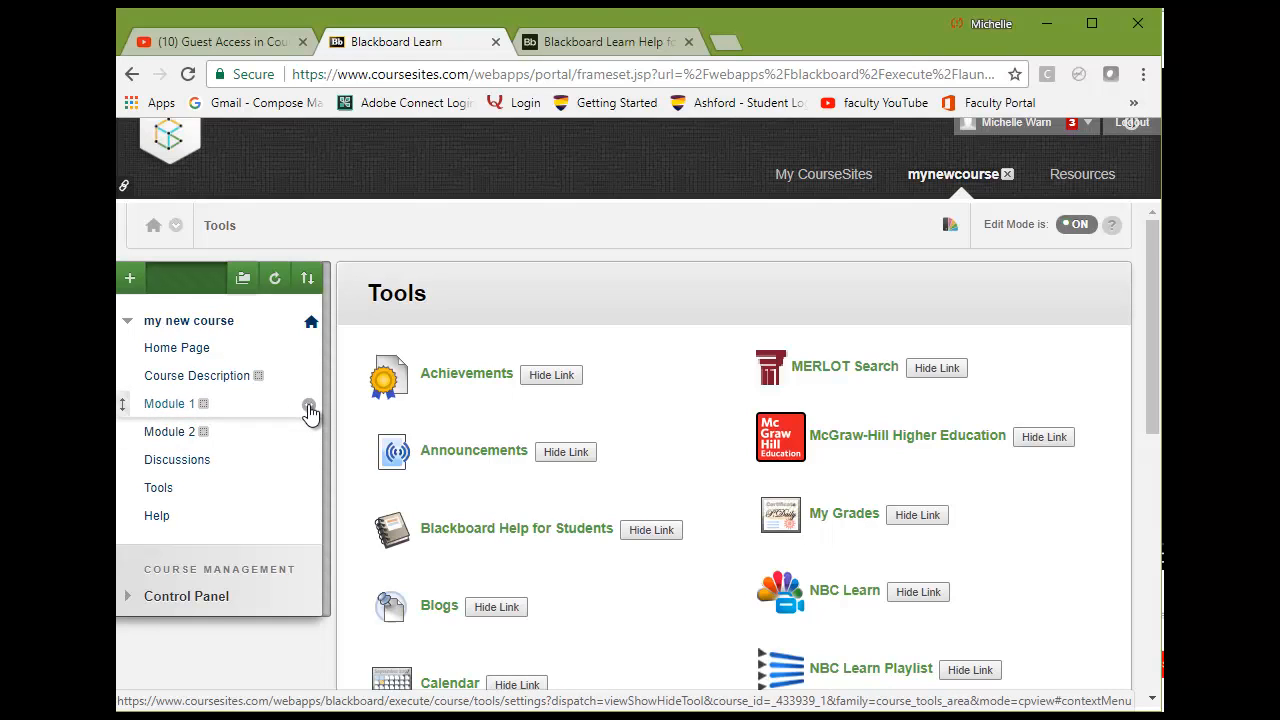
left_click(309, 408)
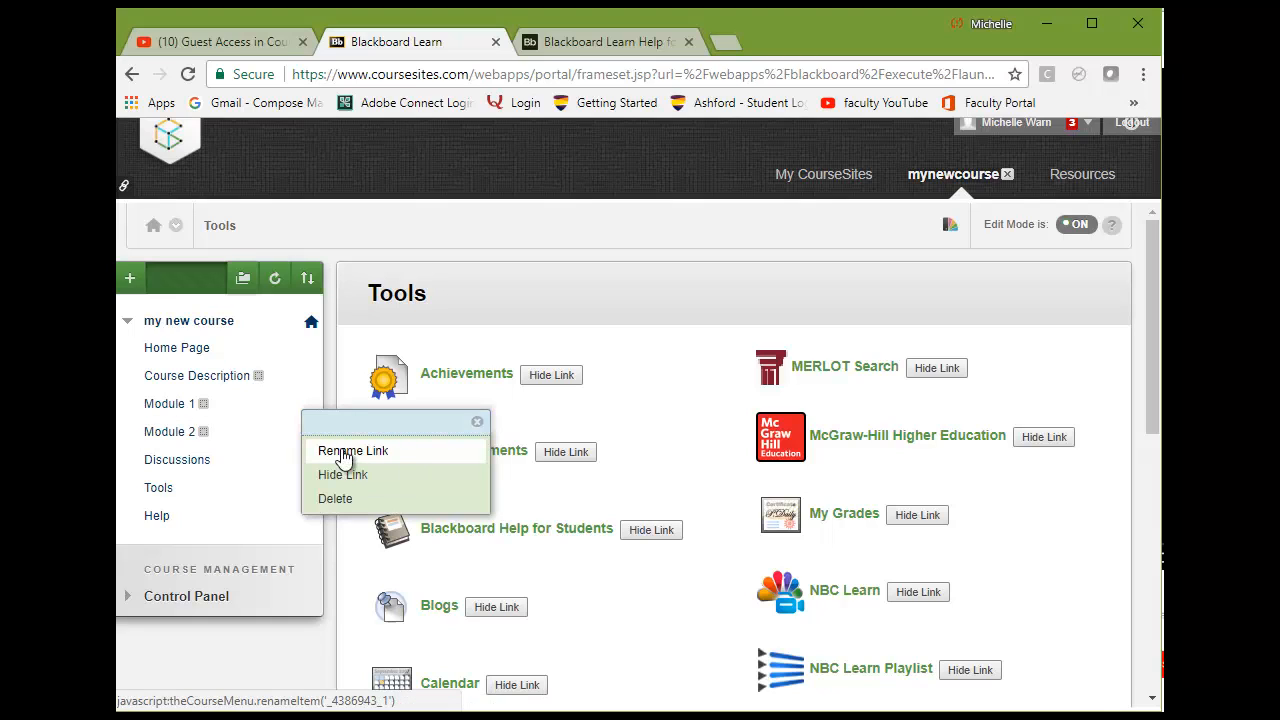
left_click(341, 451)
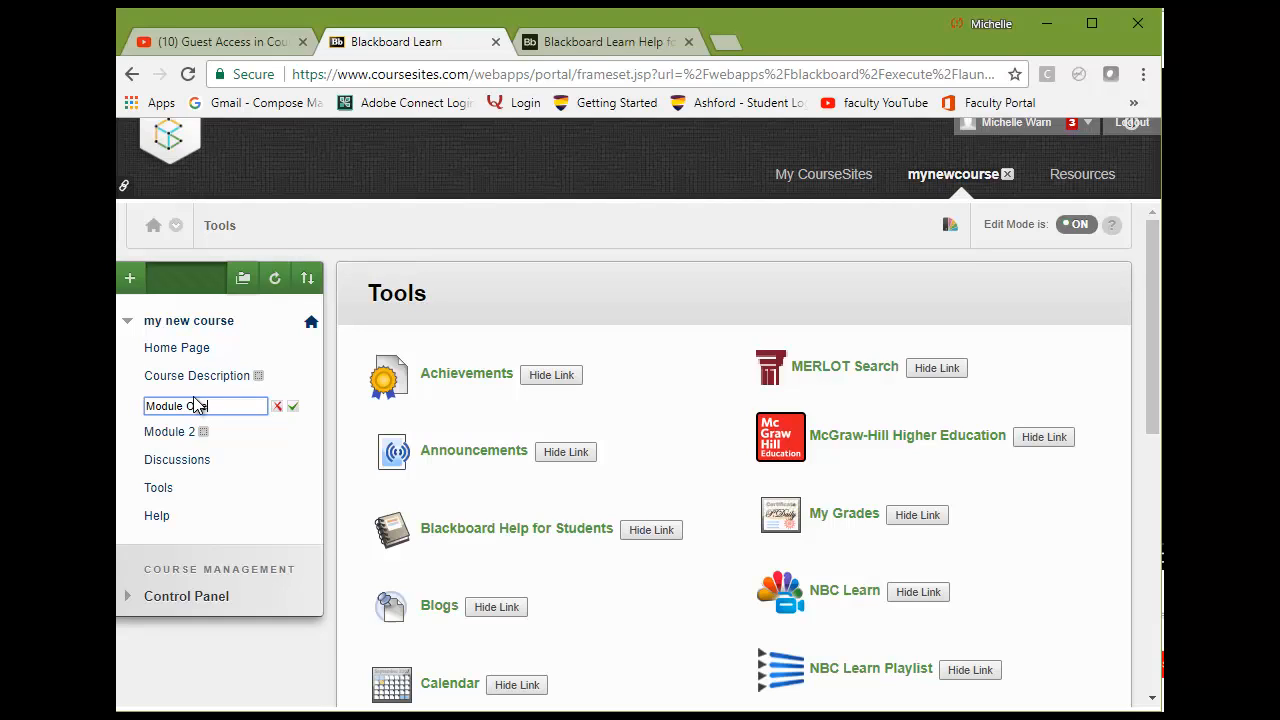
left_click(234, 464)
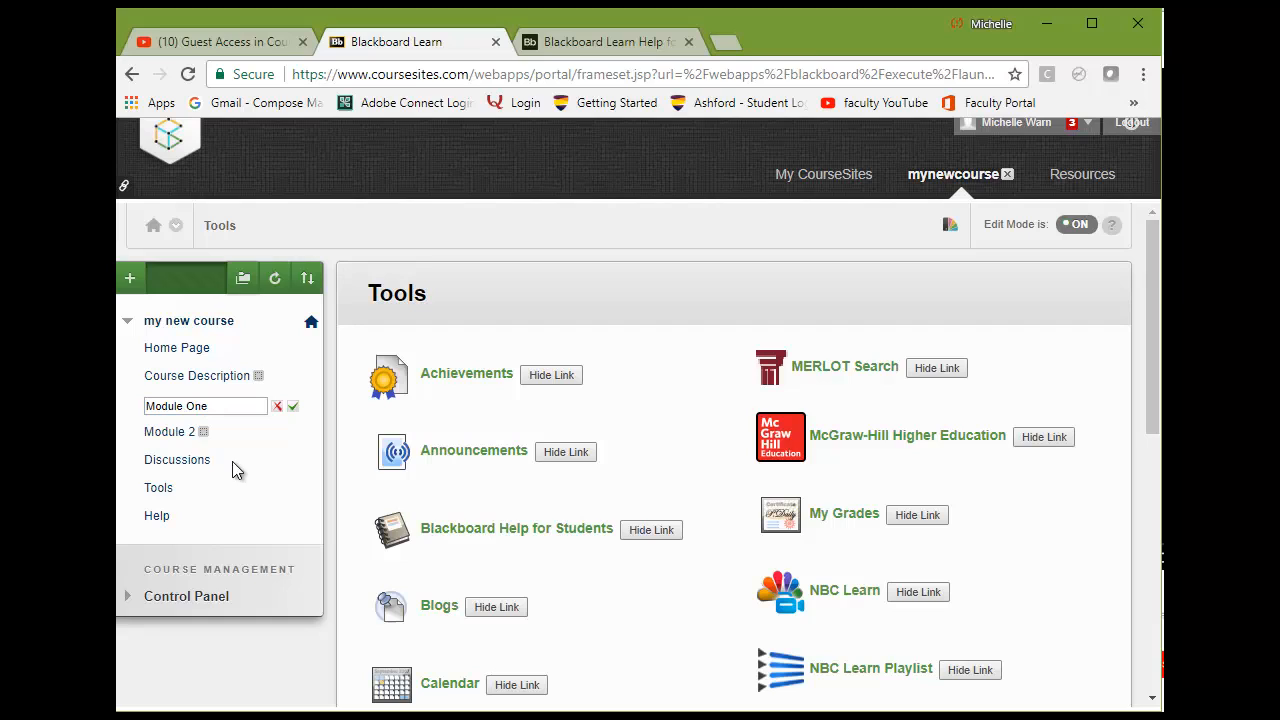
left_click(294, 408)
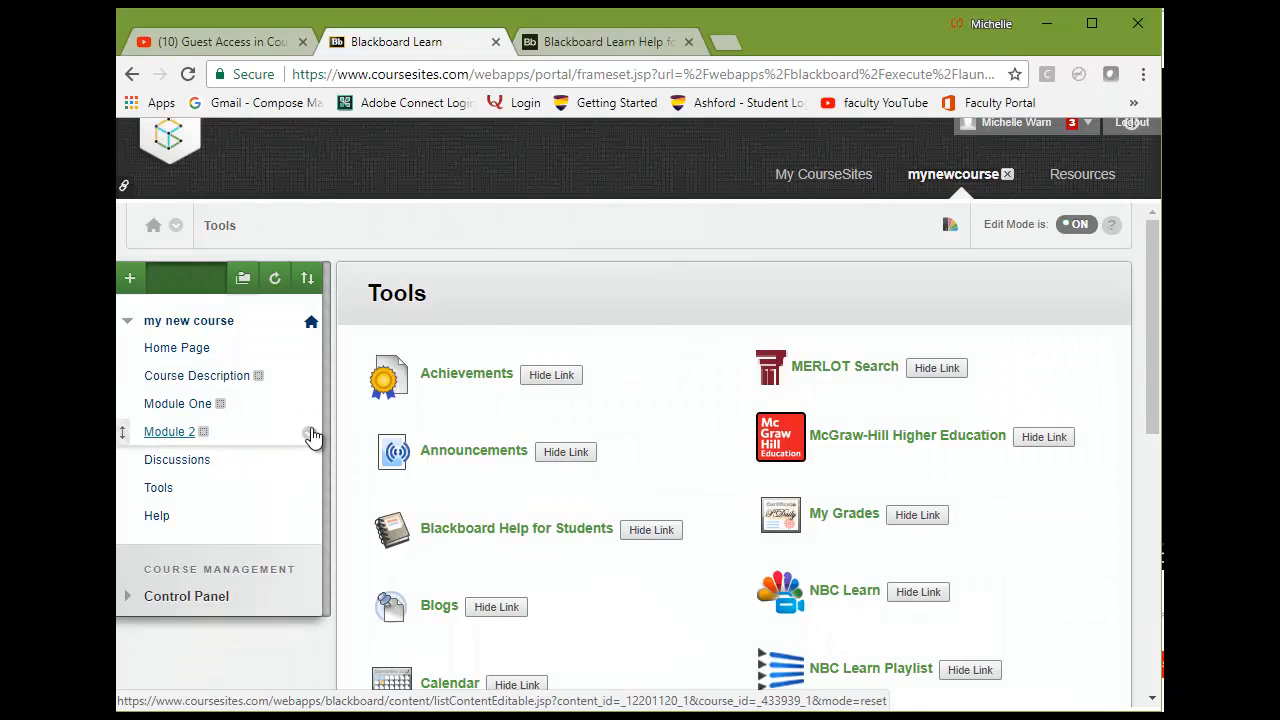
Rename the Module 2 link in the course menu to "Module Two".
left_click(310, 434)
left_click(312, 479)
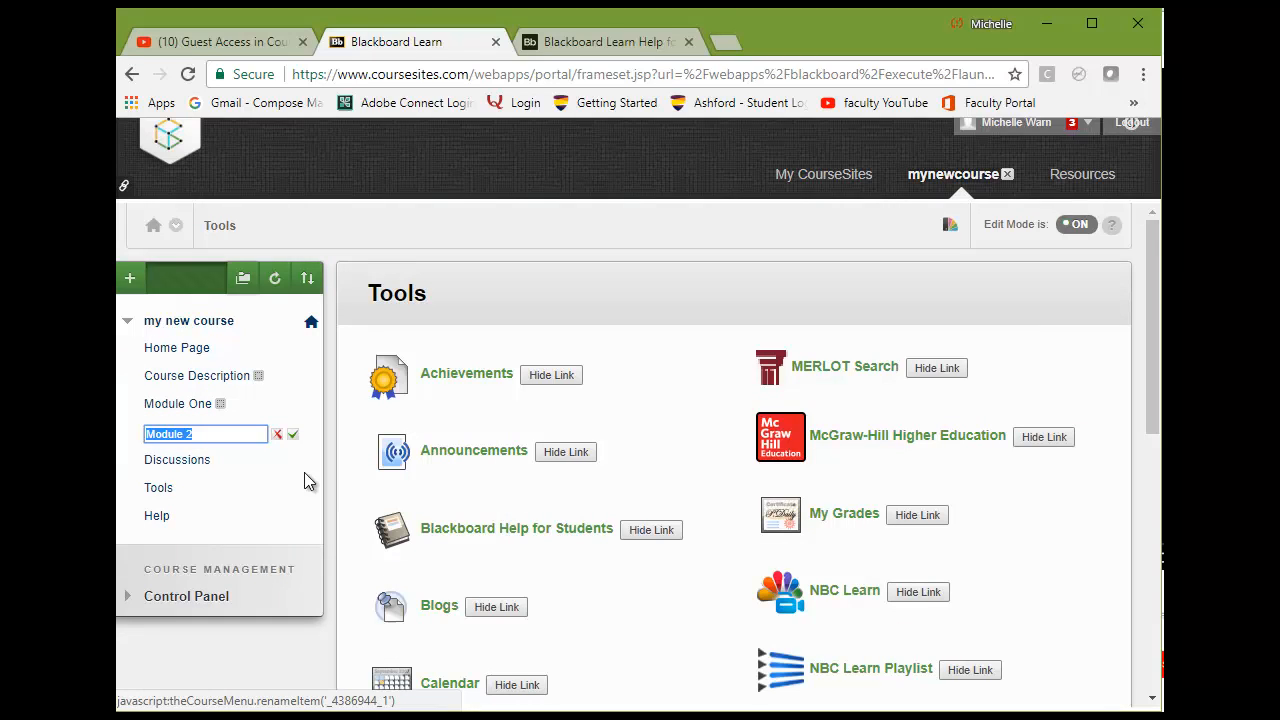
left_click(226, 437)
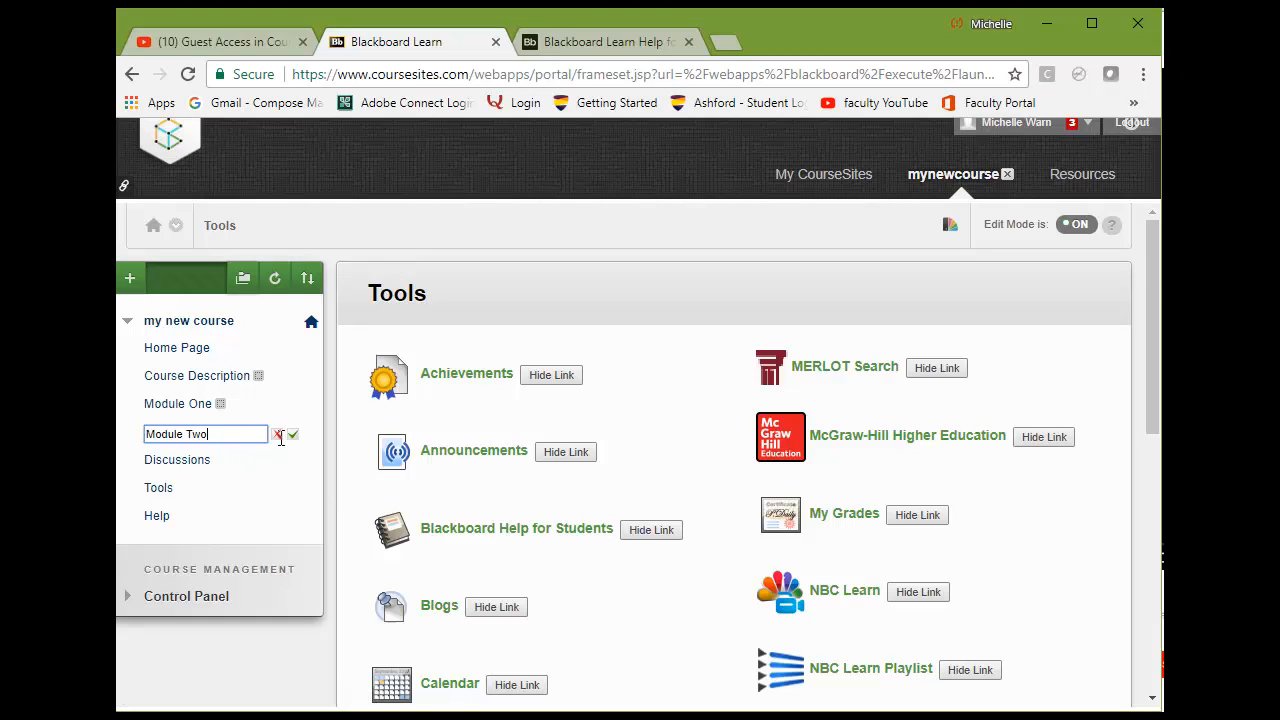
left_click(293, 434)
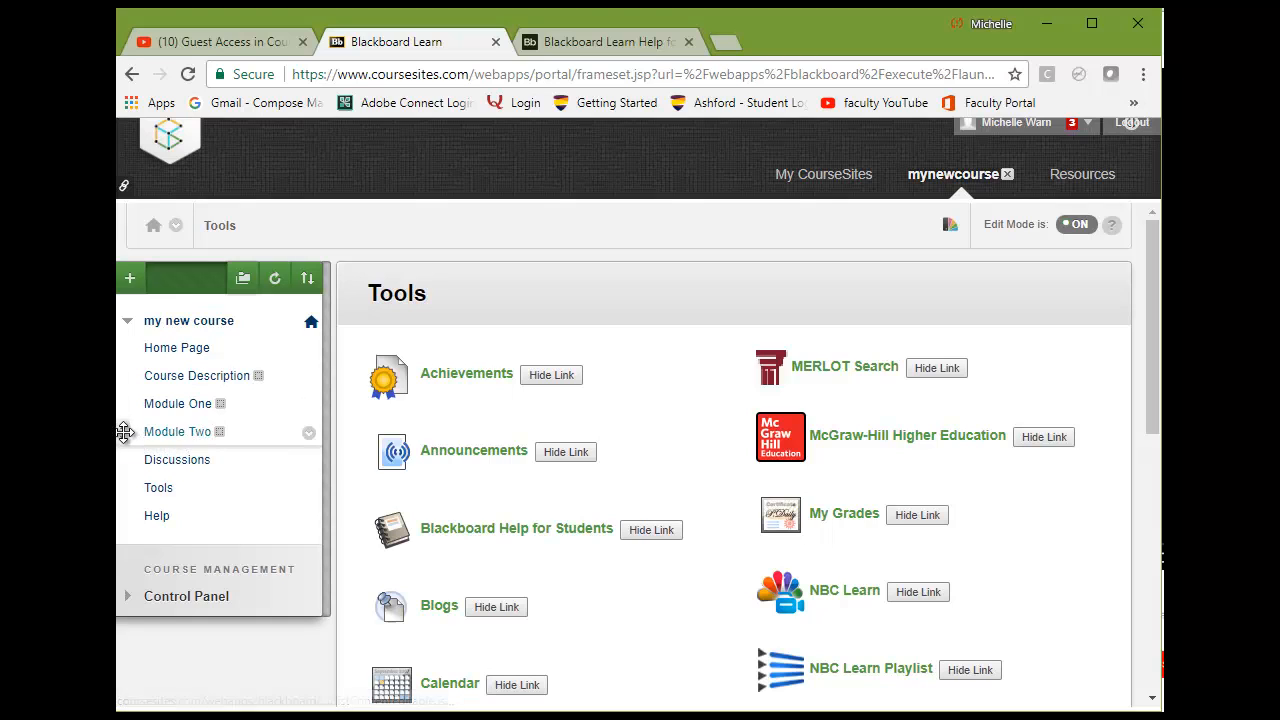
mouse_move(124, 431)
left_mouse_down()
mouse_move(126, 377)
mouse_move(128, 435)
left_mouse_up()
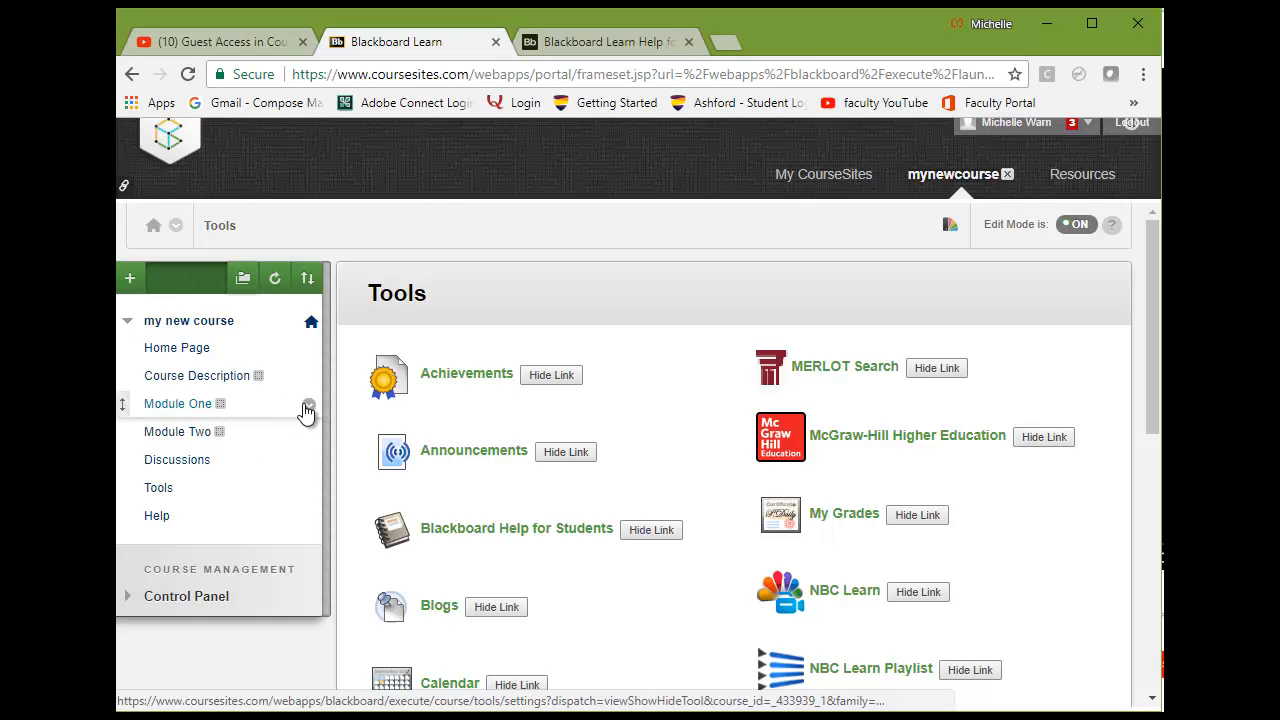
Hide the Module One link in the course menu and show it again, repeating this hide and show cycle once.
mouse_move(220, 404)
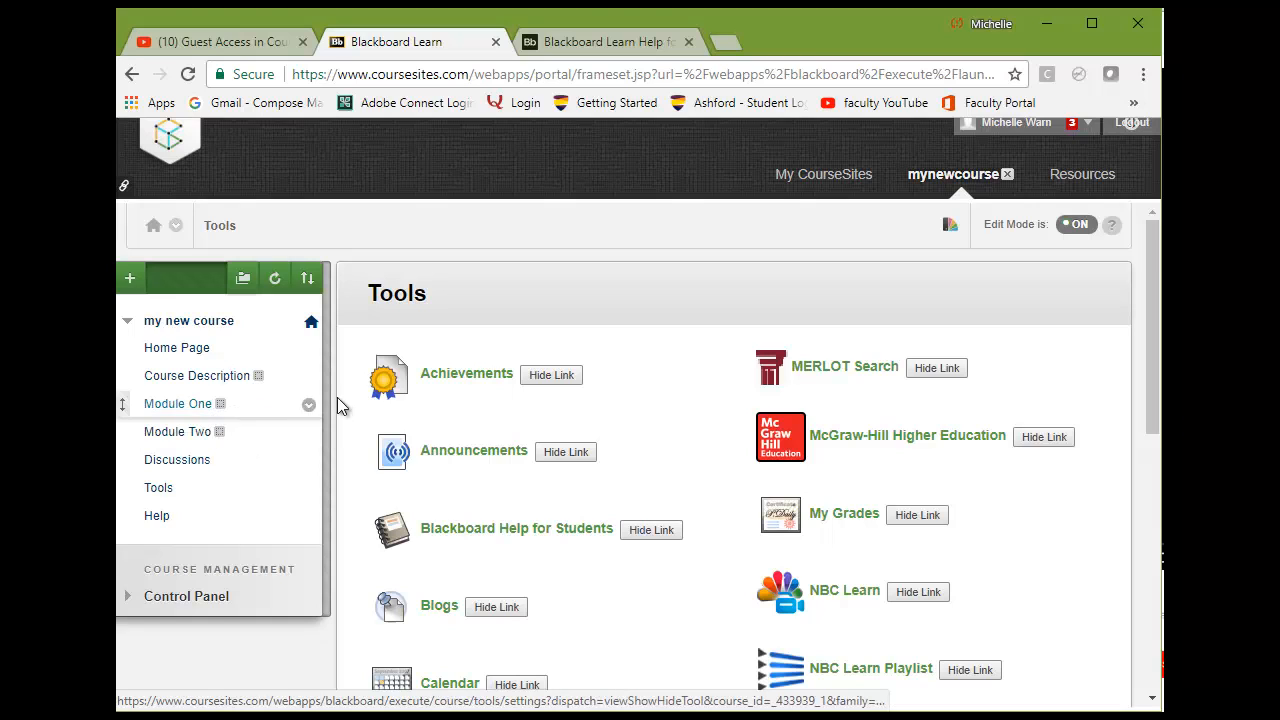
left_click(309, 407)
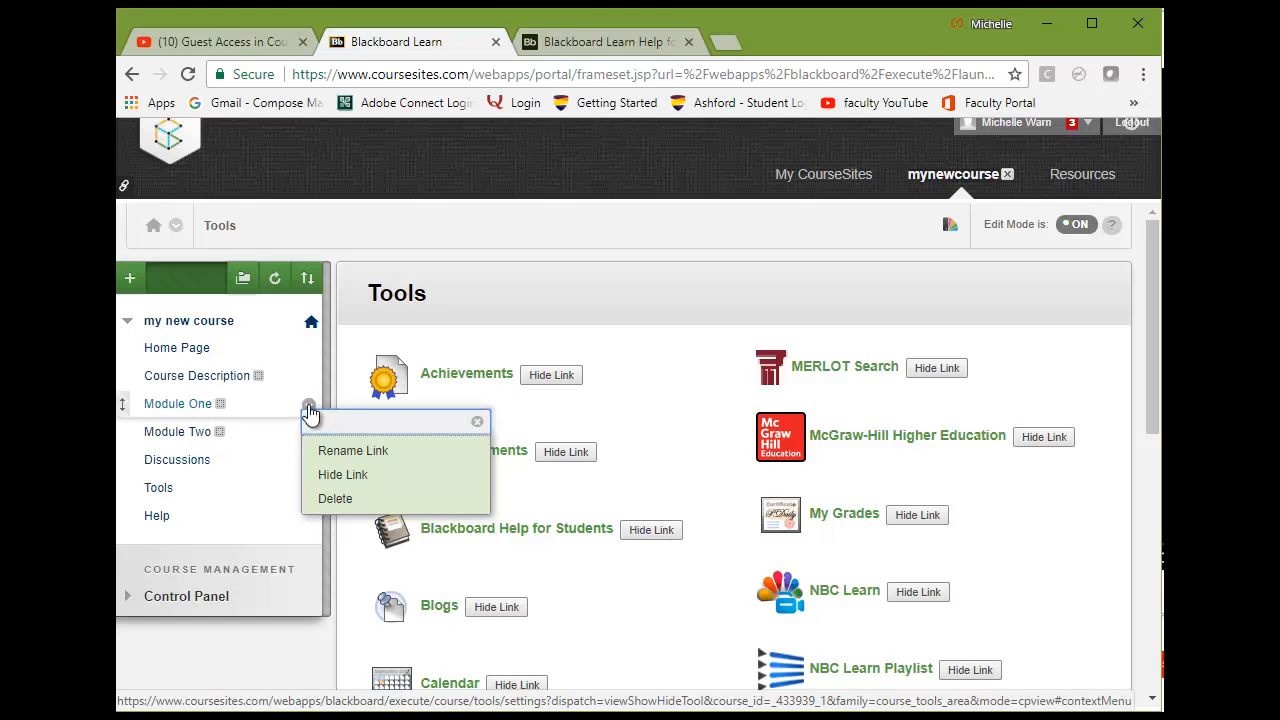
left_click(334, 484)
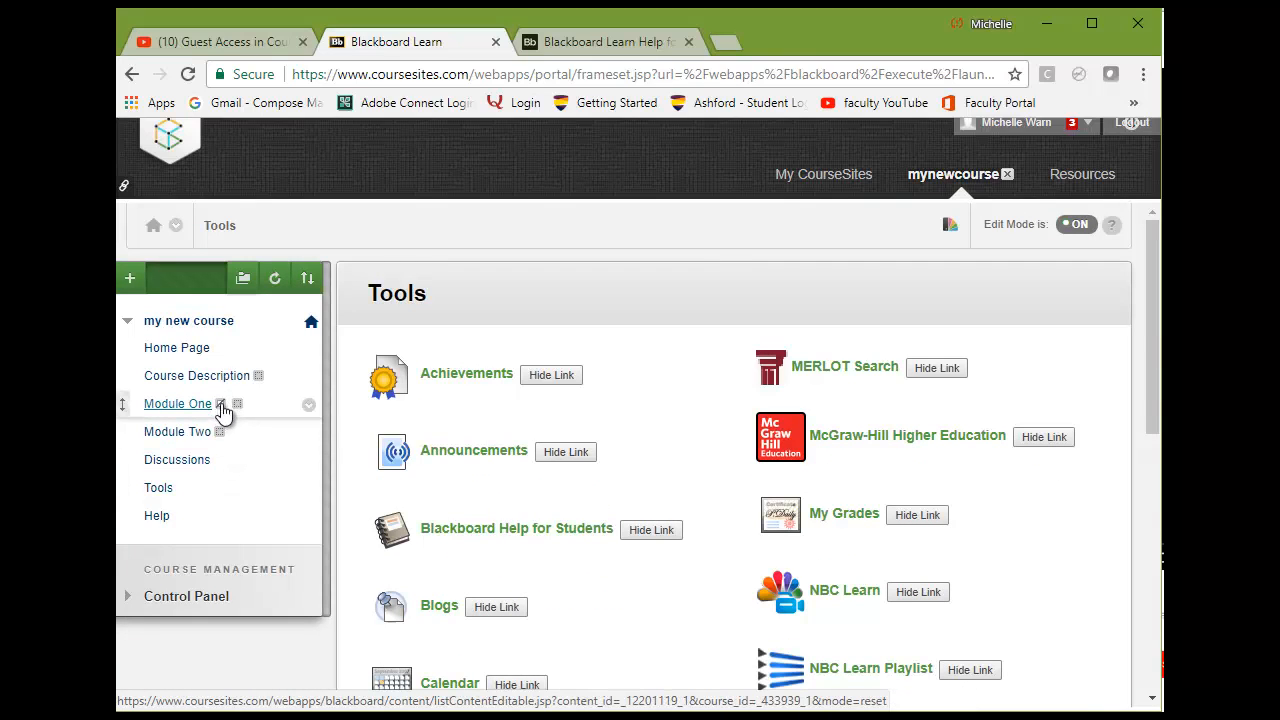
mouse_move(221, 413)
left_click(309, 405)
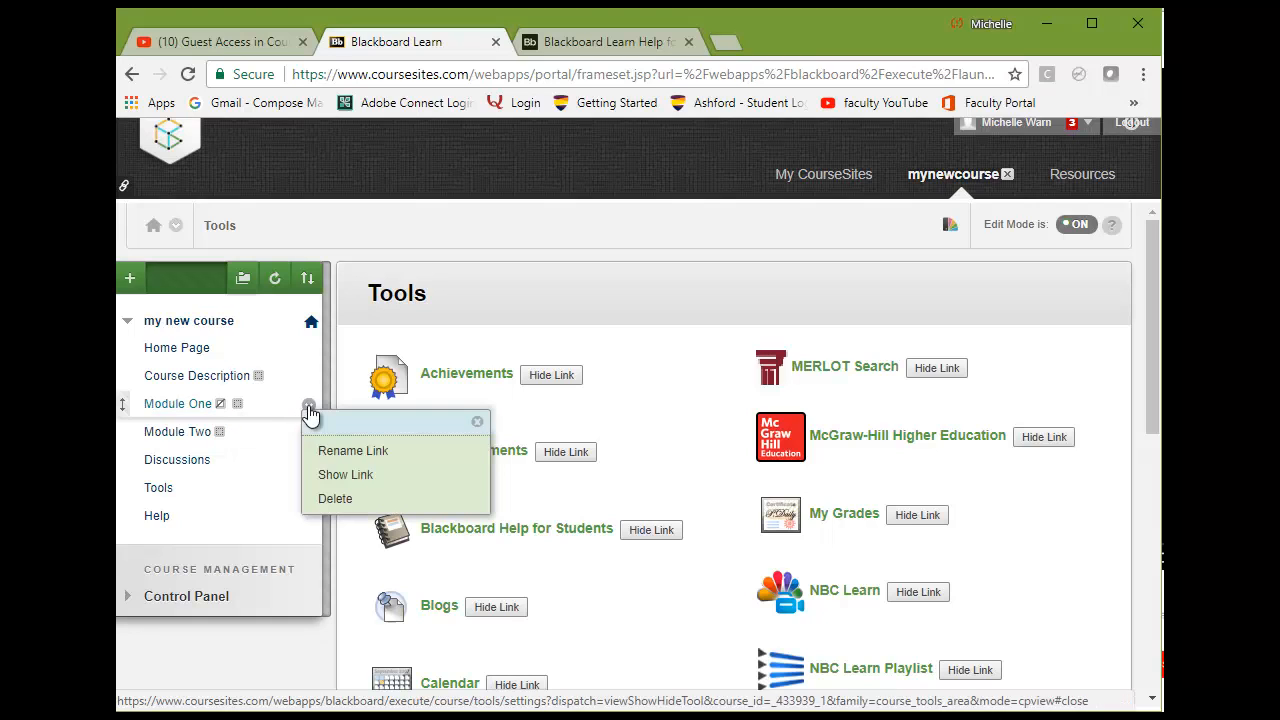
left_click(338, 475)
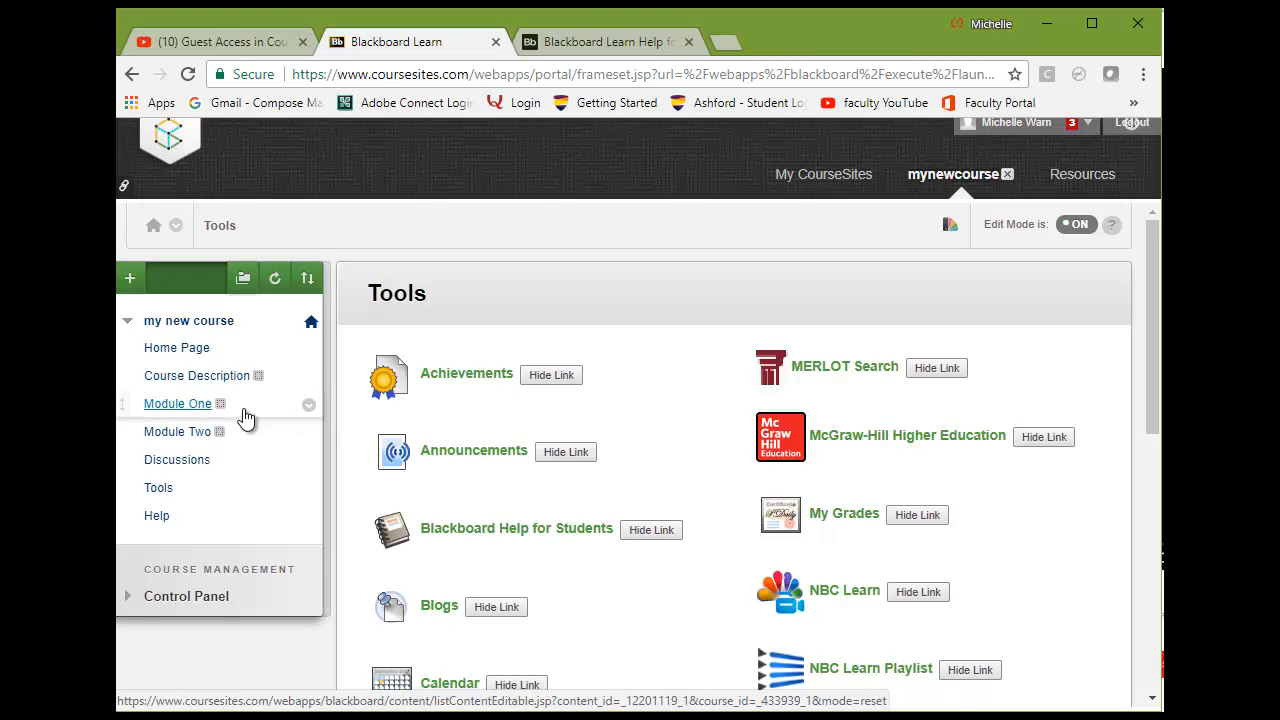
left_click(309, 406)
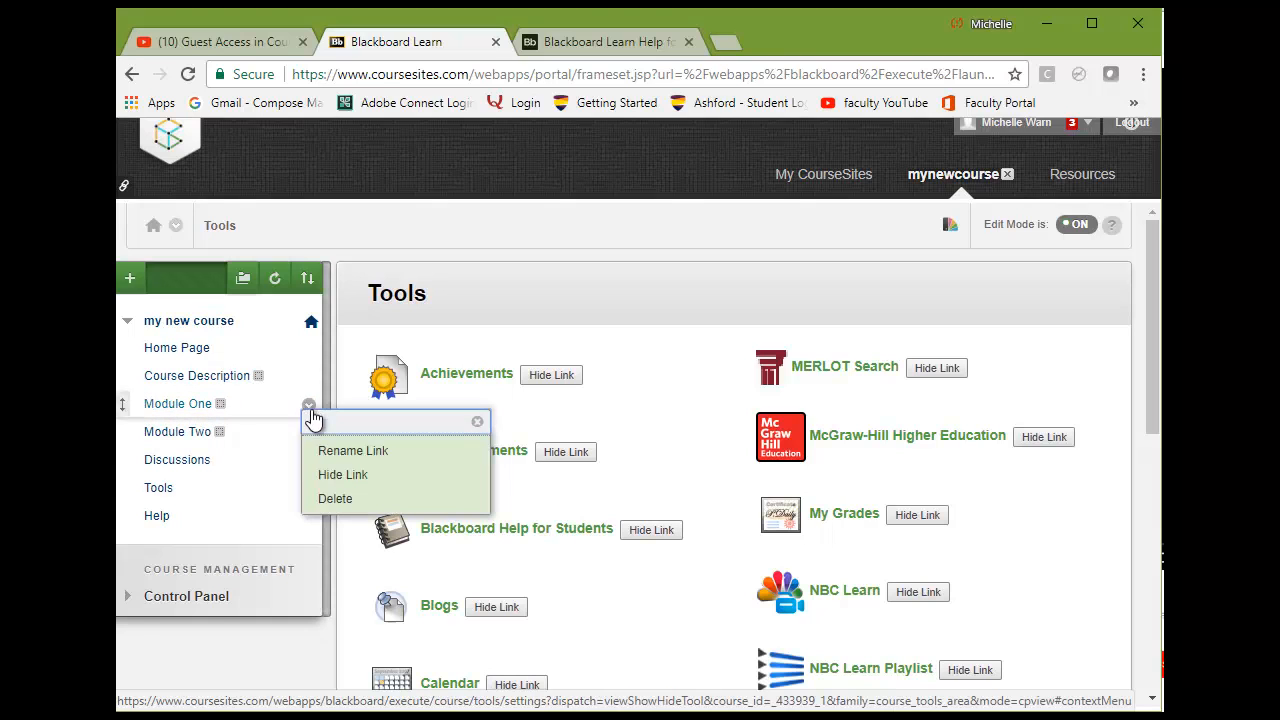
left_click(335, 476)
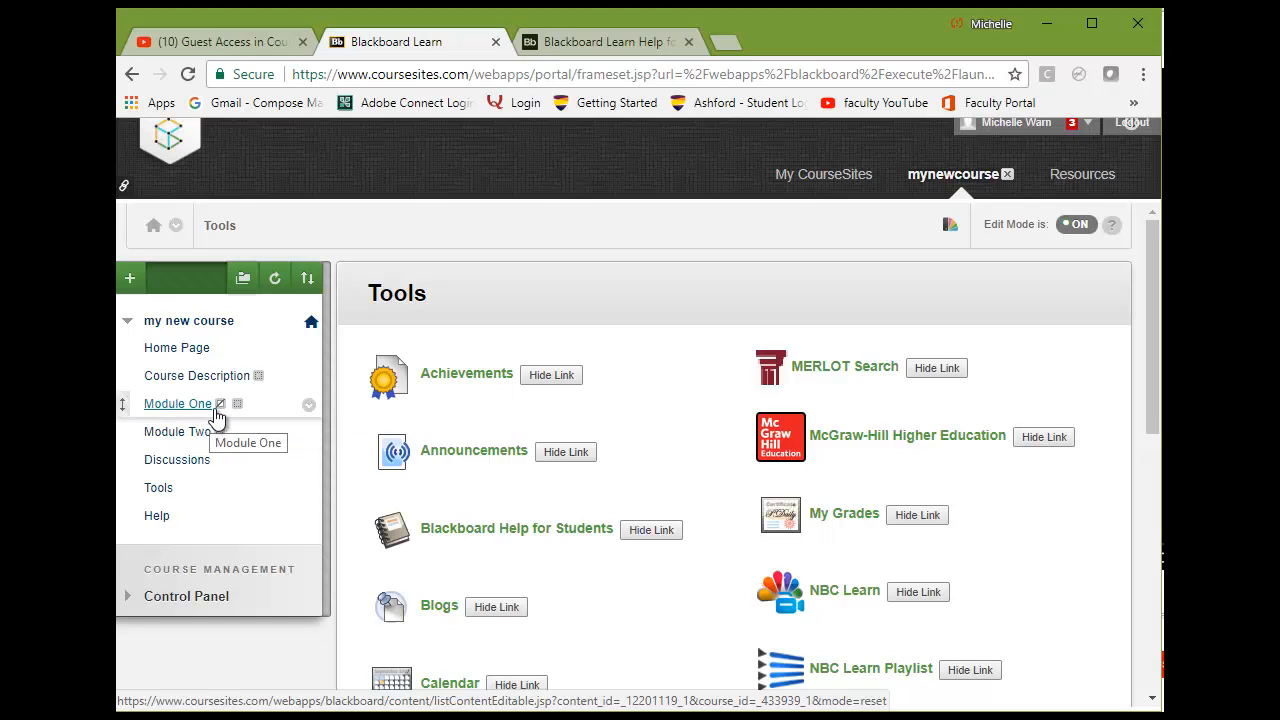
left_click(309, 408)
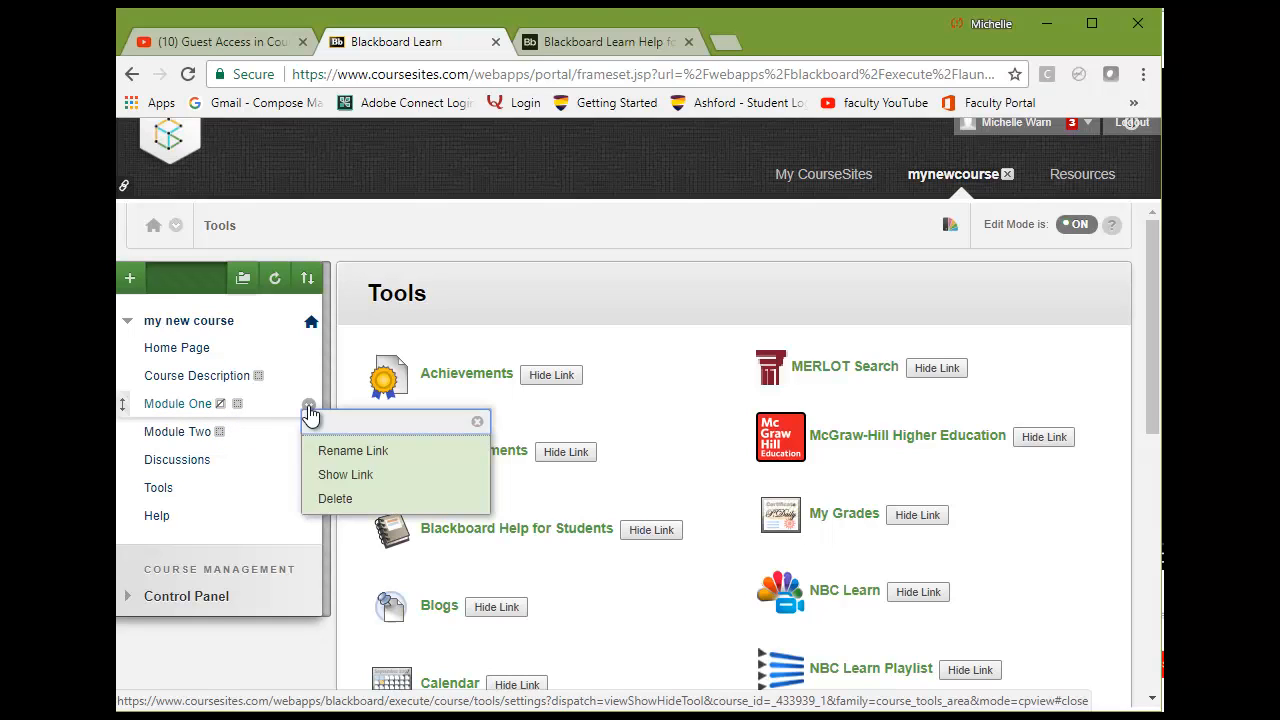
left_click(330, 472)
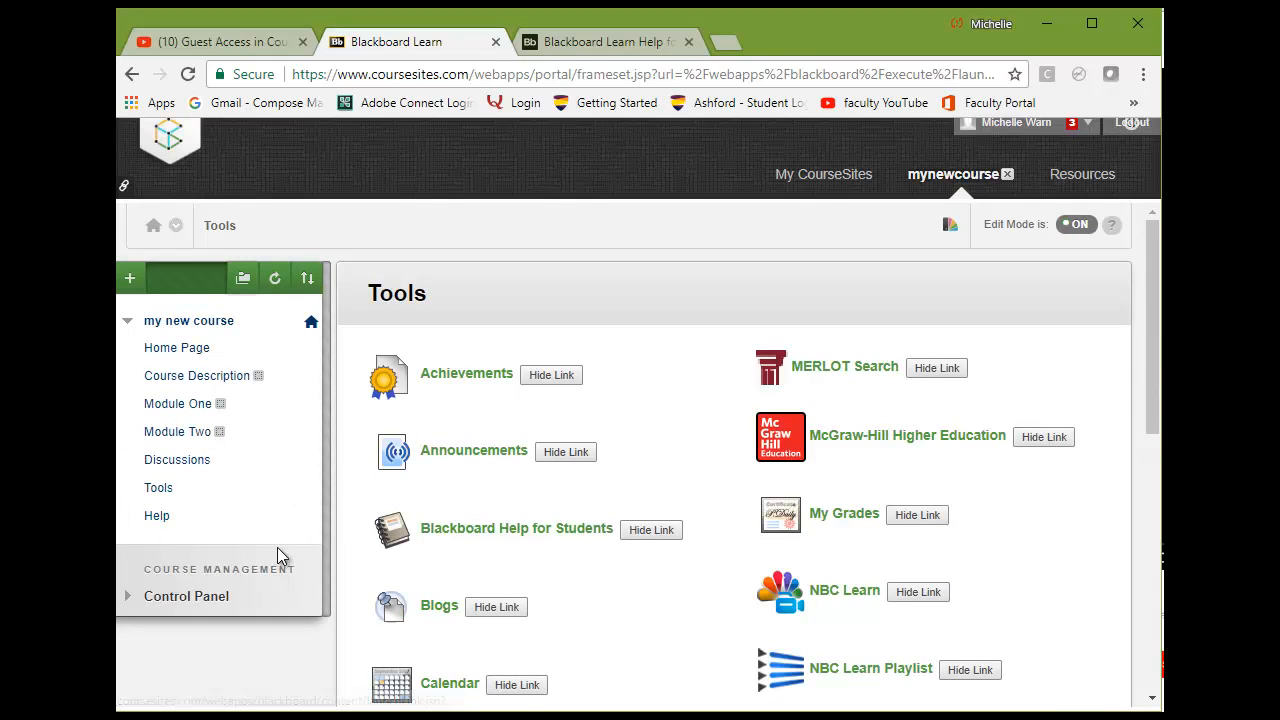
Open the Course Description content area and the Module One content area from the course menu.
left_click(225, 380)
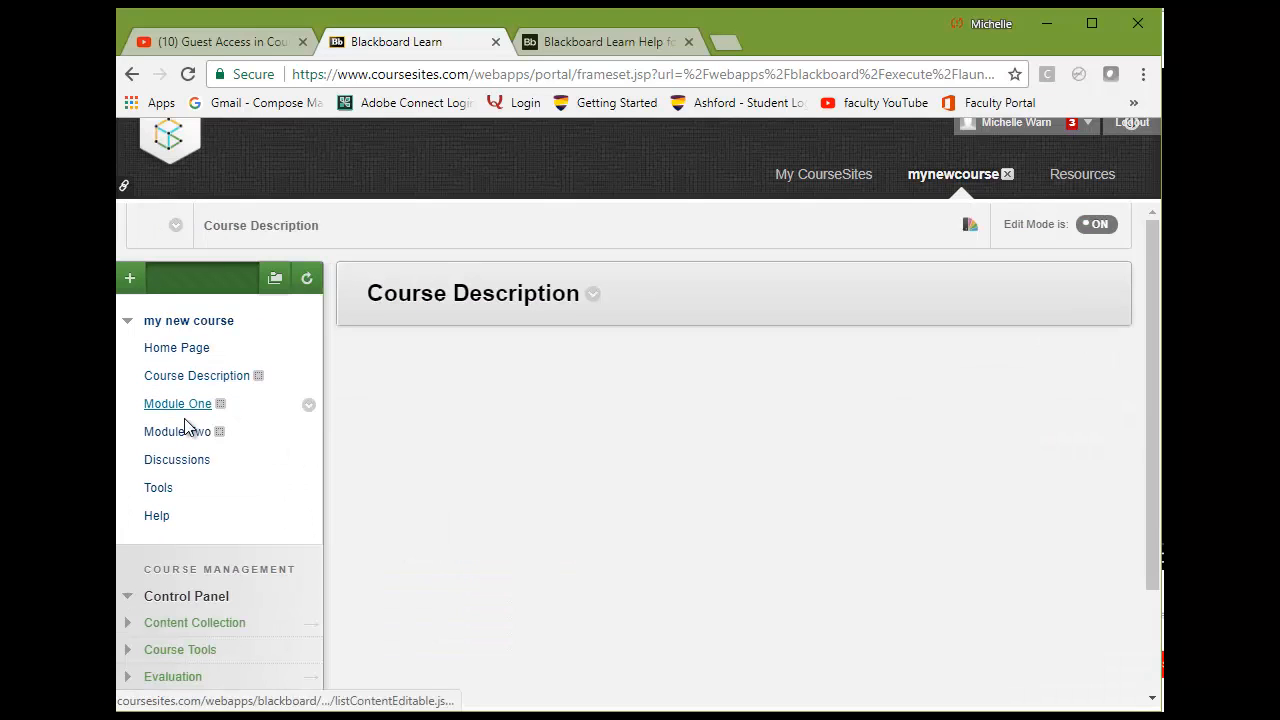
left_click(178, 405)
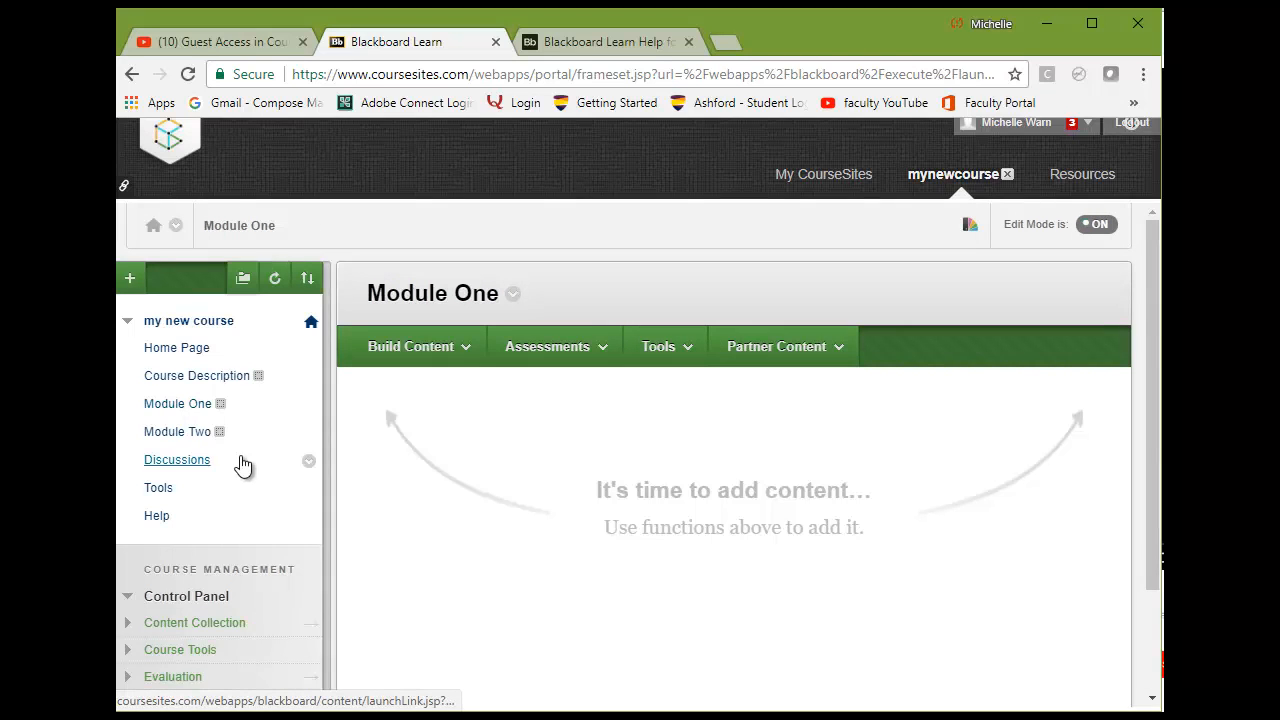